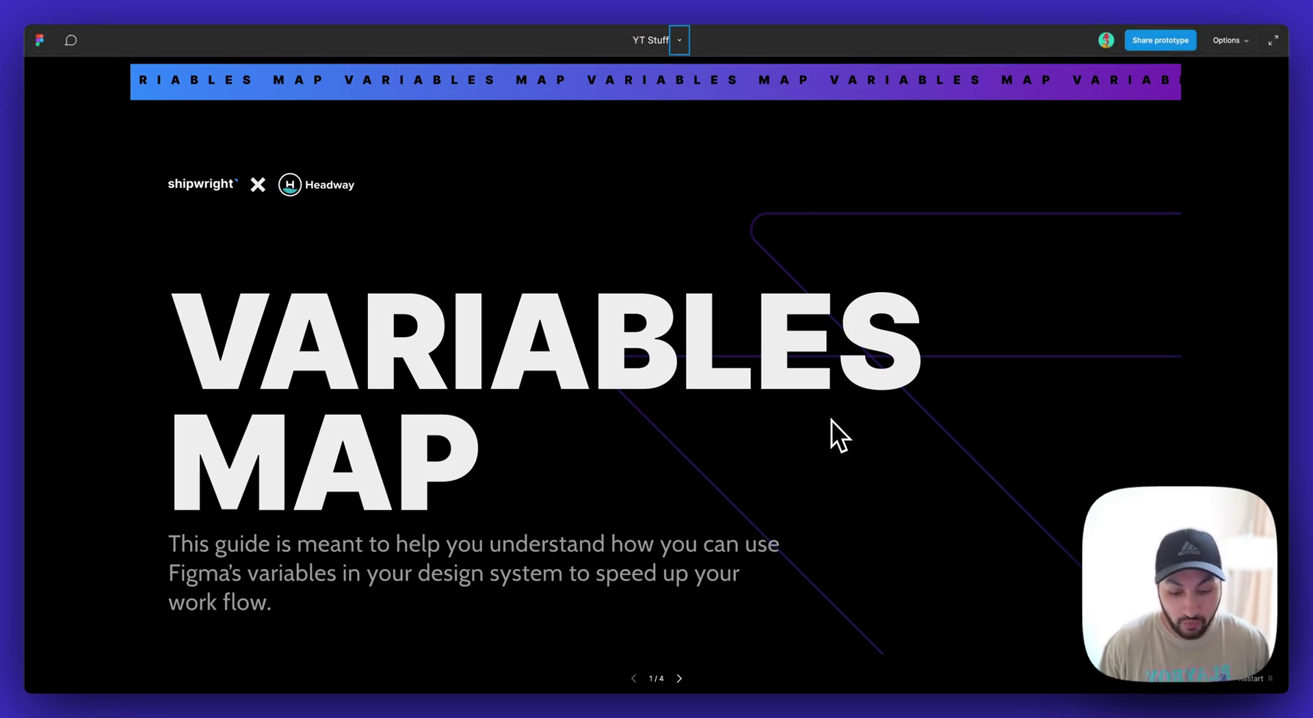
# Advance the presentation from the Variables Map title slide to the Shipwright design systems course slide
pyautogui.press('Right')
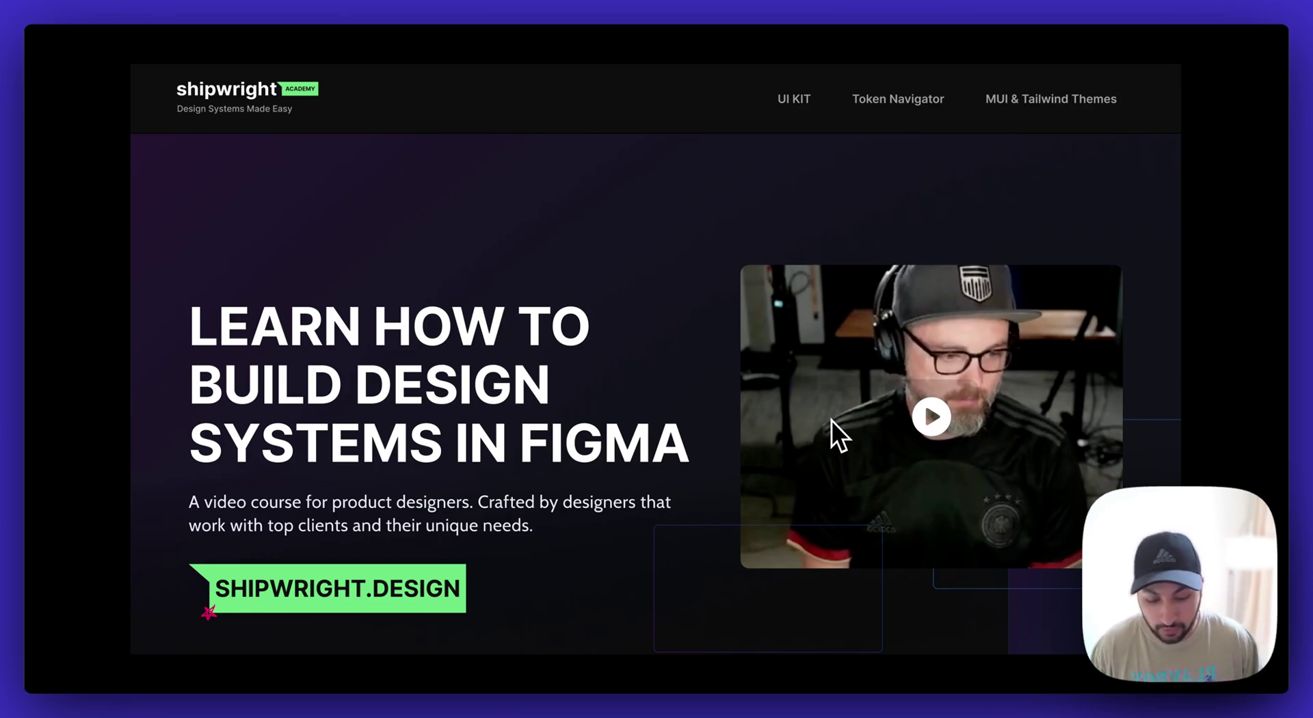
# Advance to the Updates slide, then exit presentation view to the Introduction page editor
pyautogui.press('Right')
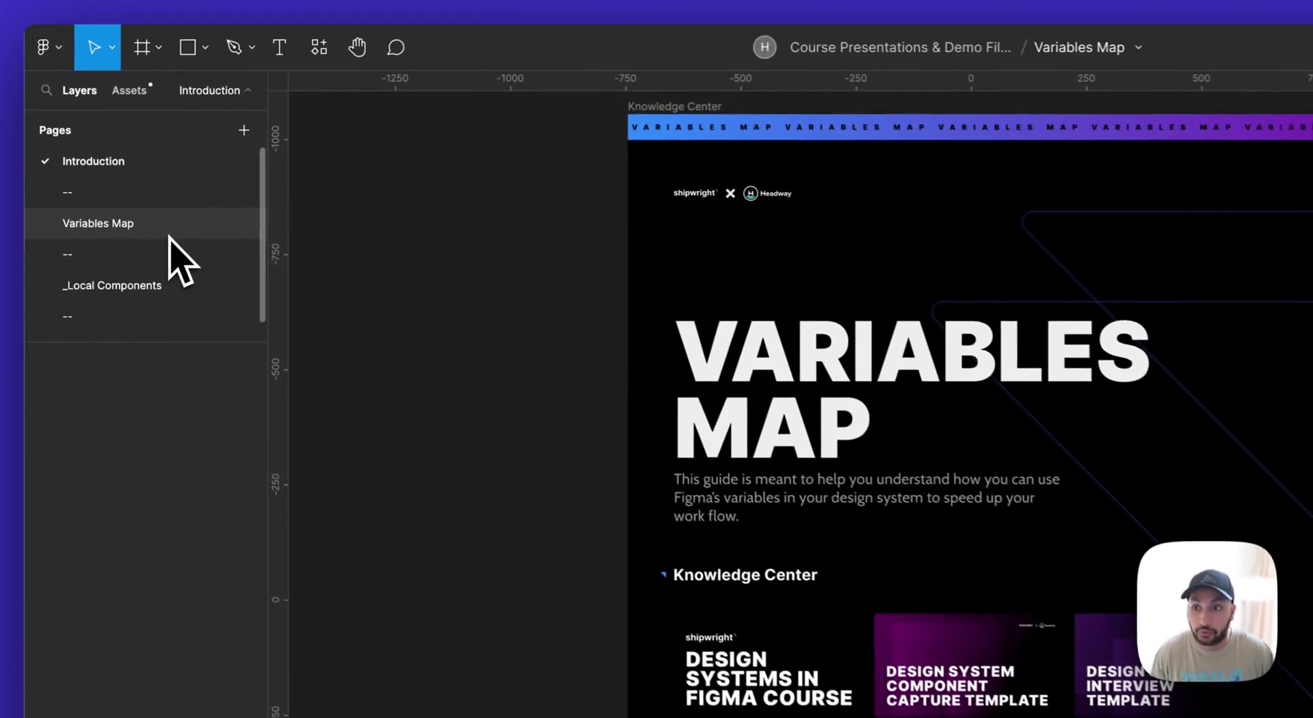
# Switch to the Variables Map page and scroll toward the Types of variables slide
pyautogui.click(123, 167)
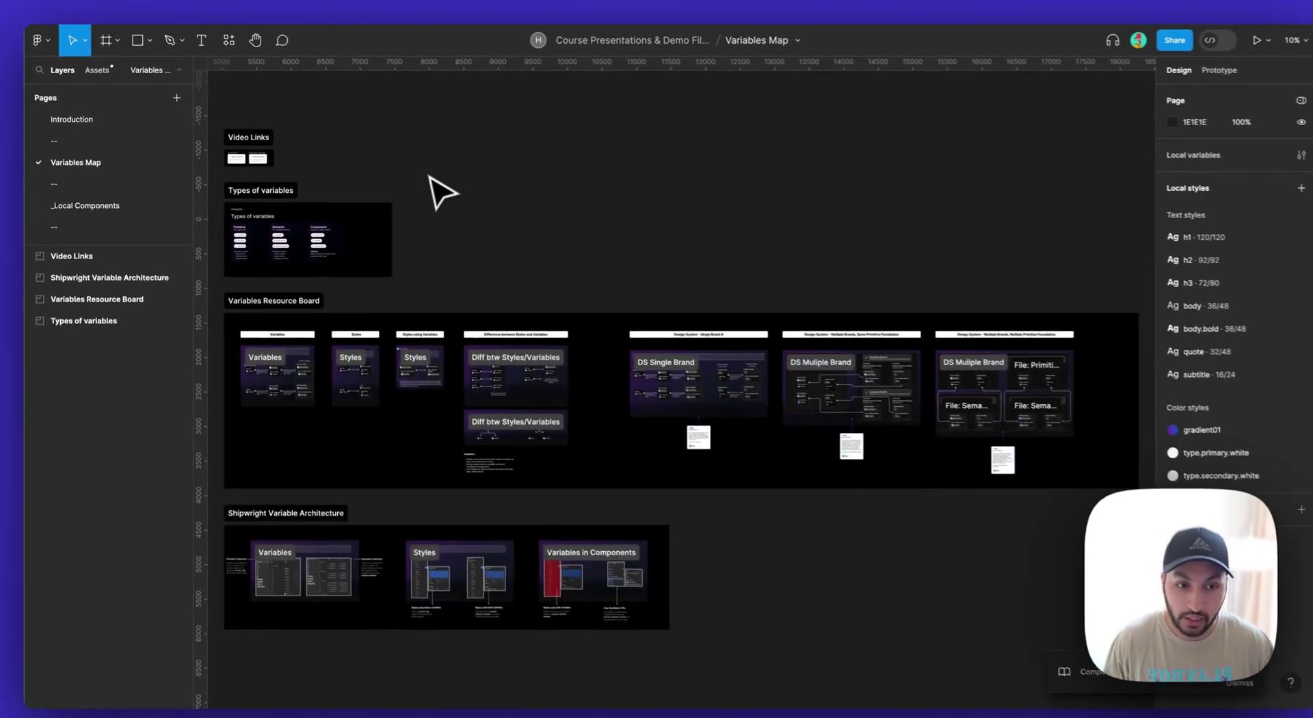
pyautogui.hscroll(-5, 438, 191)
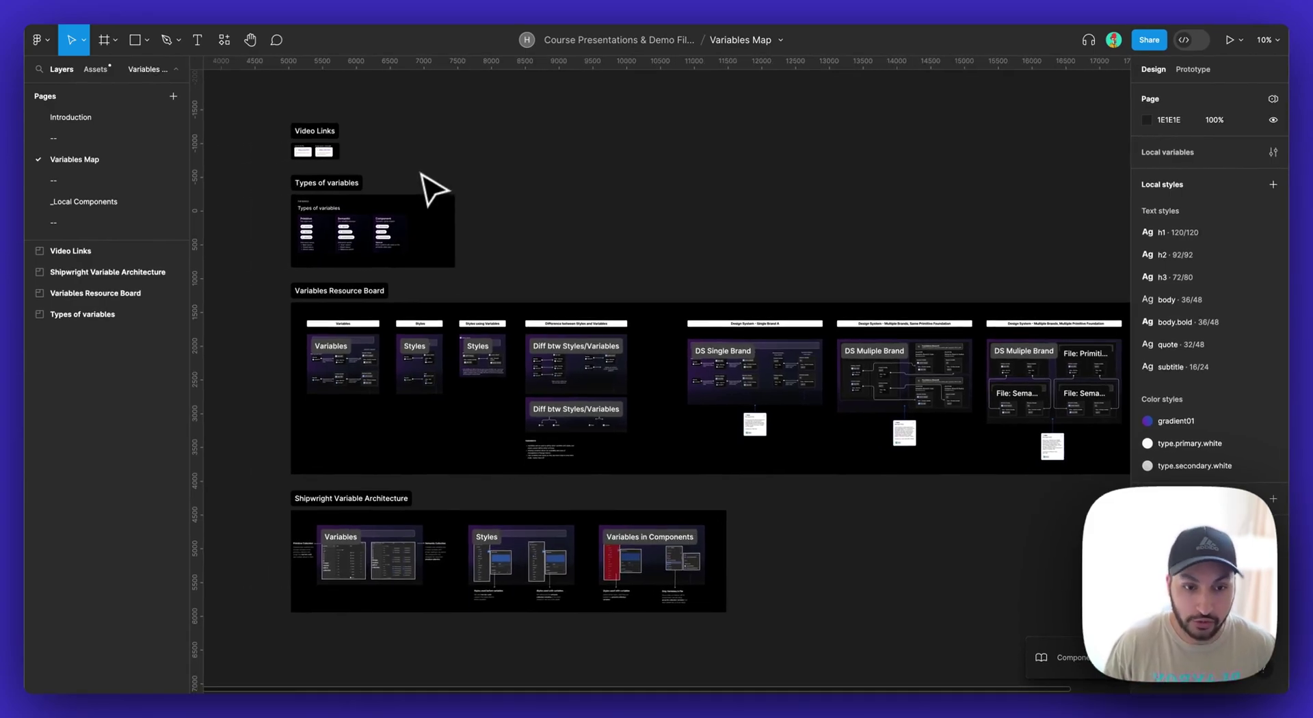
pyautogui.scroll(5, 352, 228)
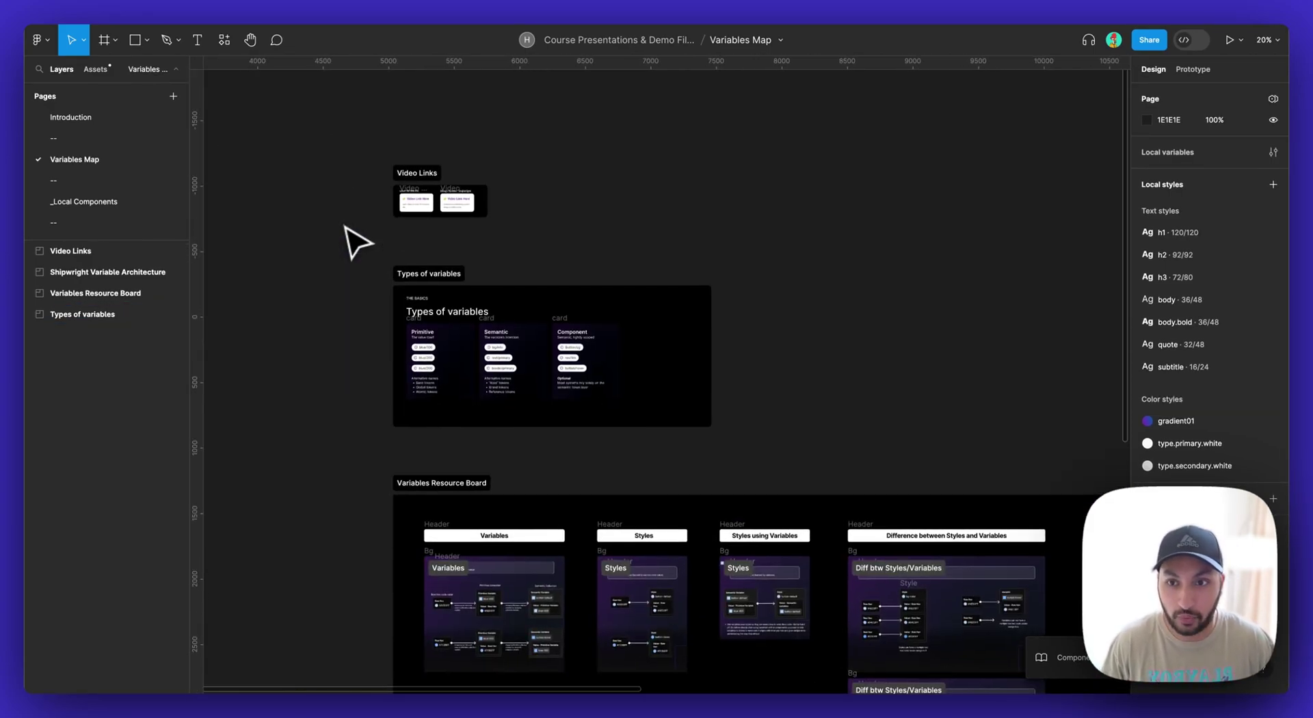
pyautogui.scroll(10, 433, 167)
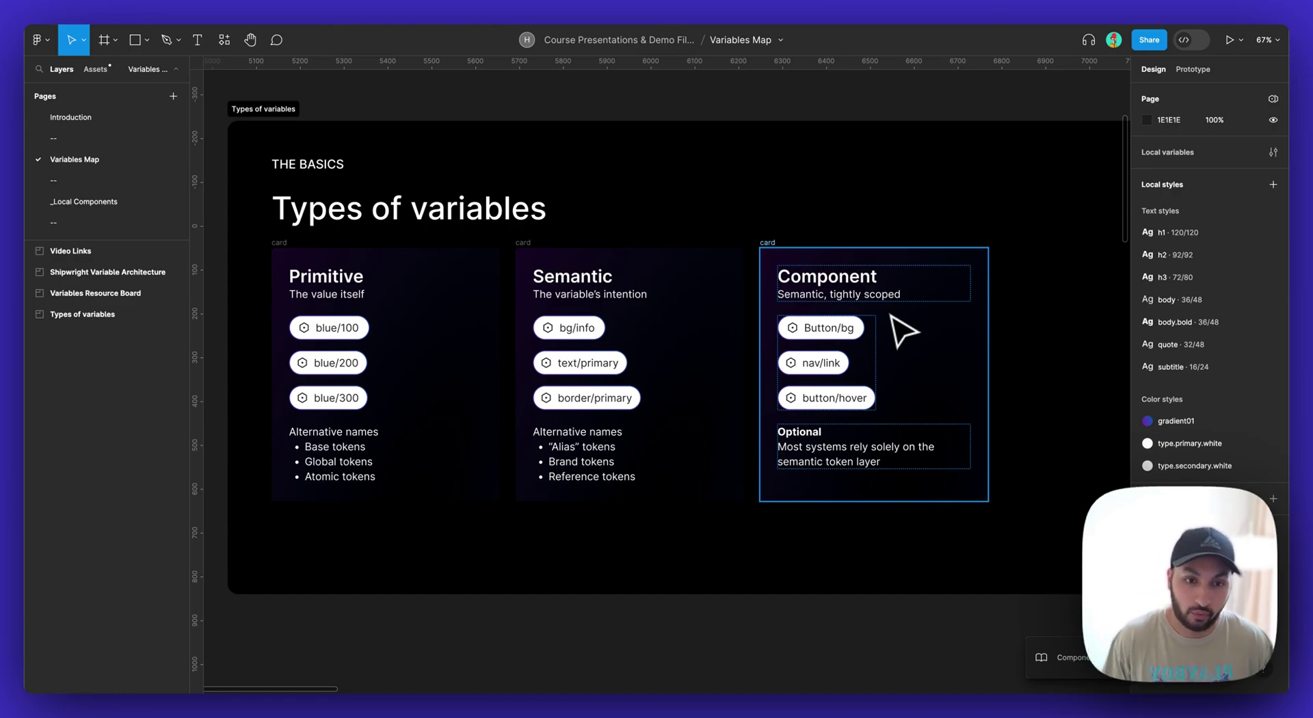
# Zoom and pan the canvas to bring the Variables Resource Board into view
pyautogui.scroll(2, 890, 316)
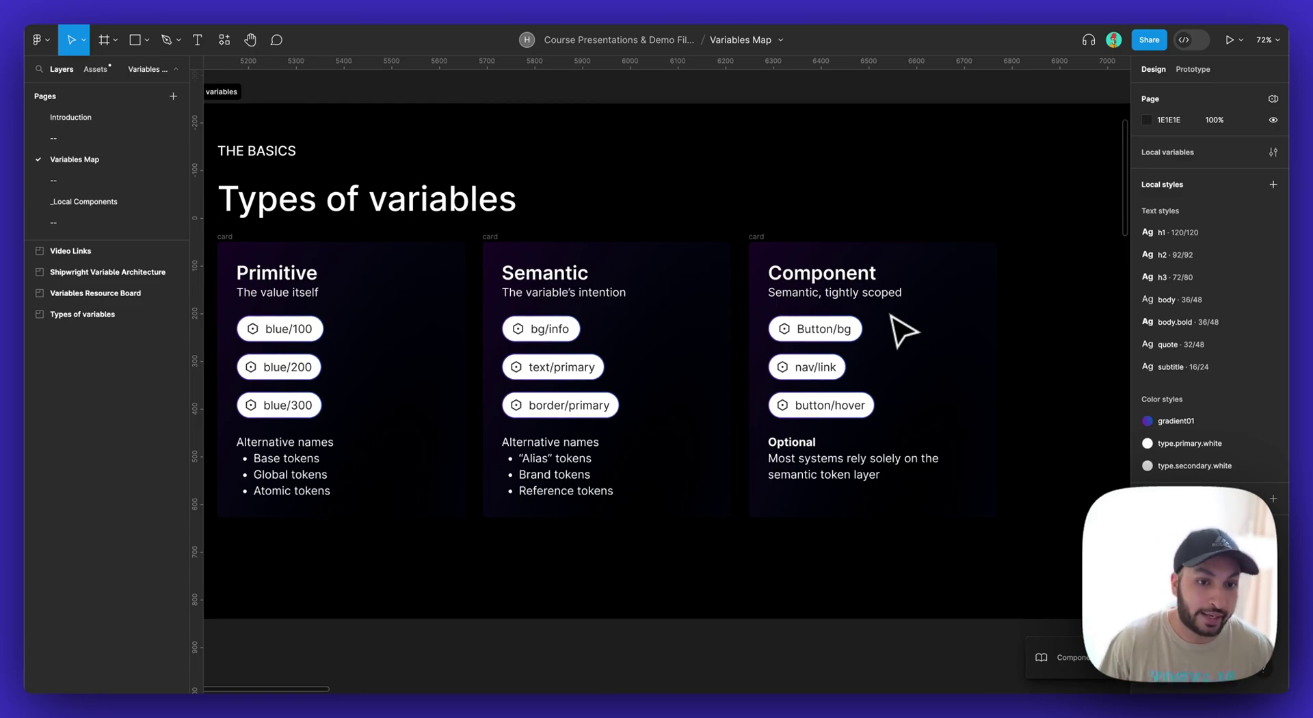
pyautogui.scroll(-5, 902, 332)
pyautogui.scroll(-3, 903, 331)
pyautogui.hscroll(1, 902, 332)
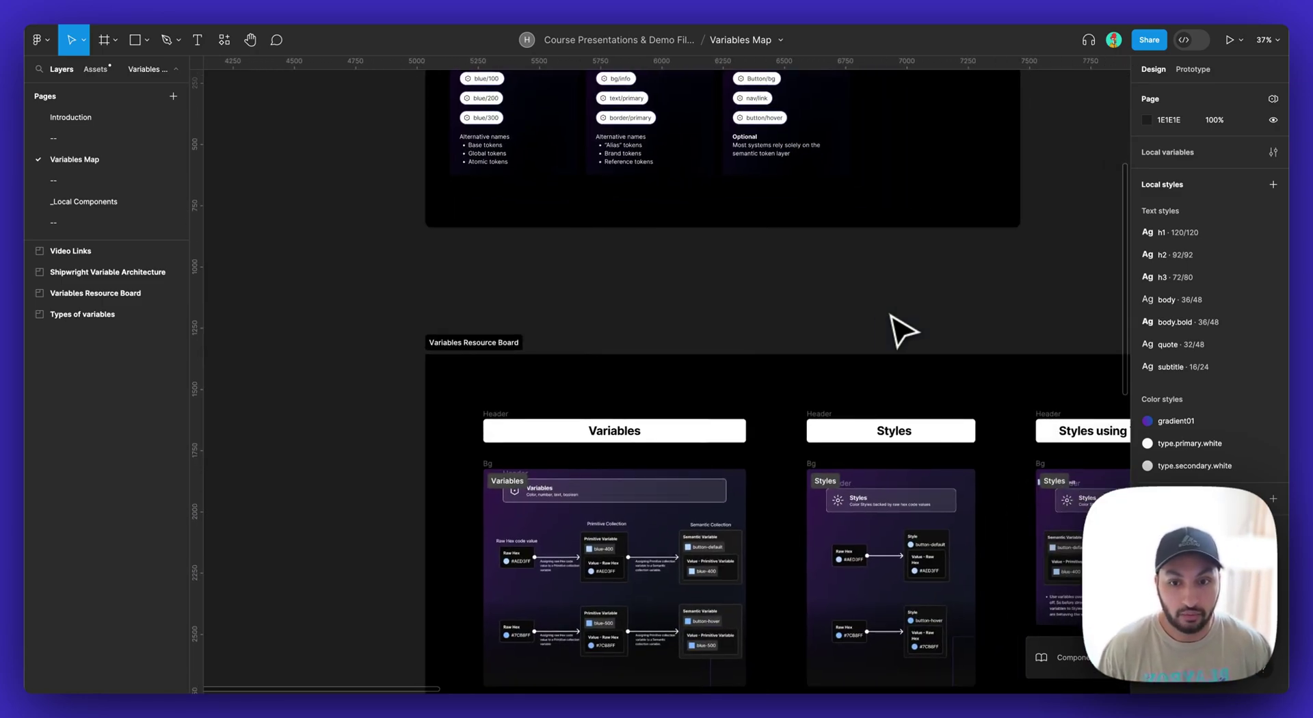
pyautogui.scroll(2, 902, 332)
pyautogui.scroll(1, 890, 316)
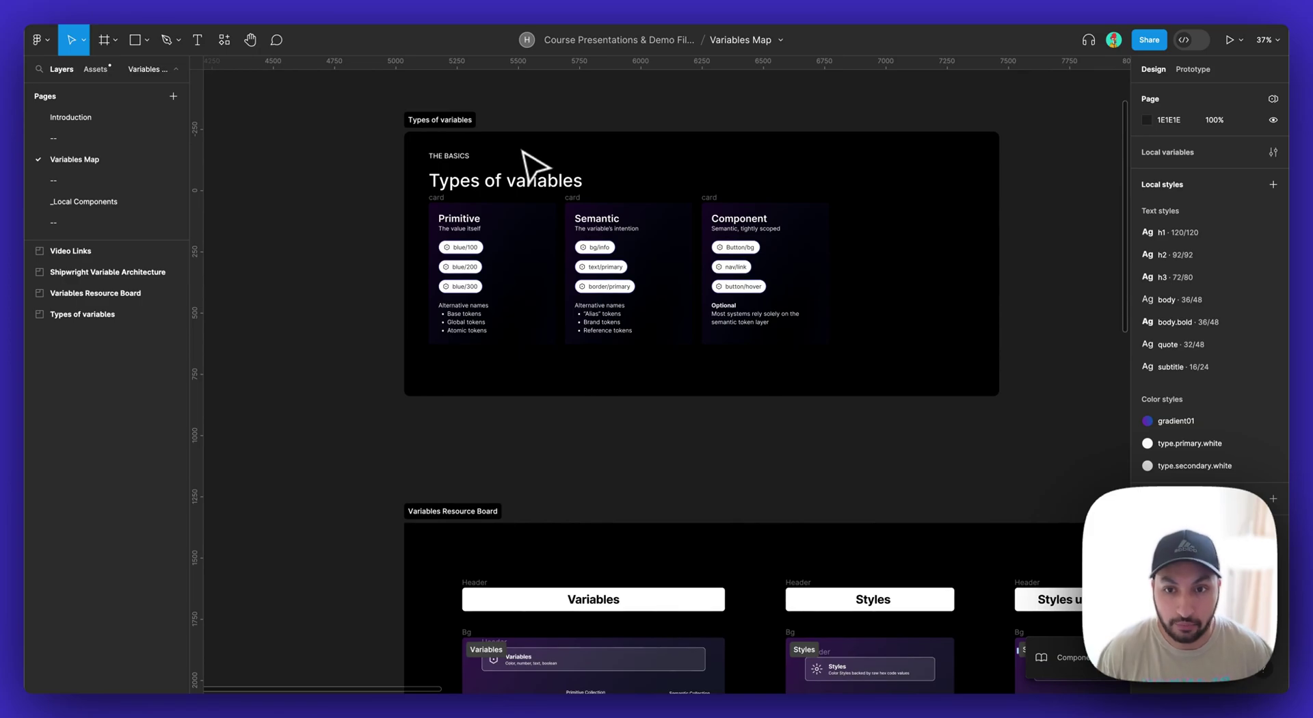
pyautogui.scroll(-3, 623, 483)
pyautogui.scroll(-5, 623, 483)
pyautogui.hscroll(1, 639, 504)
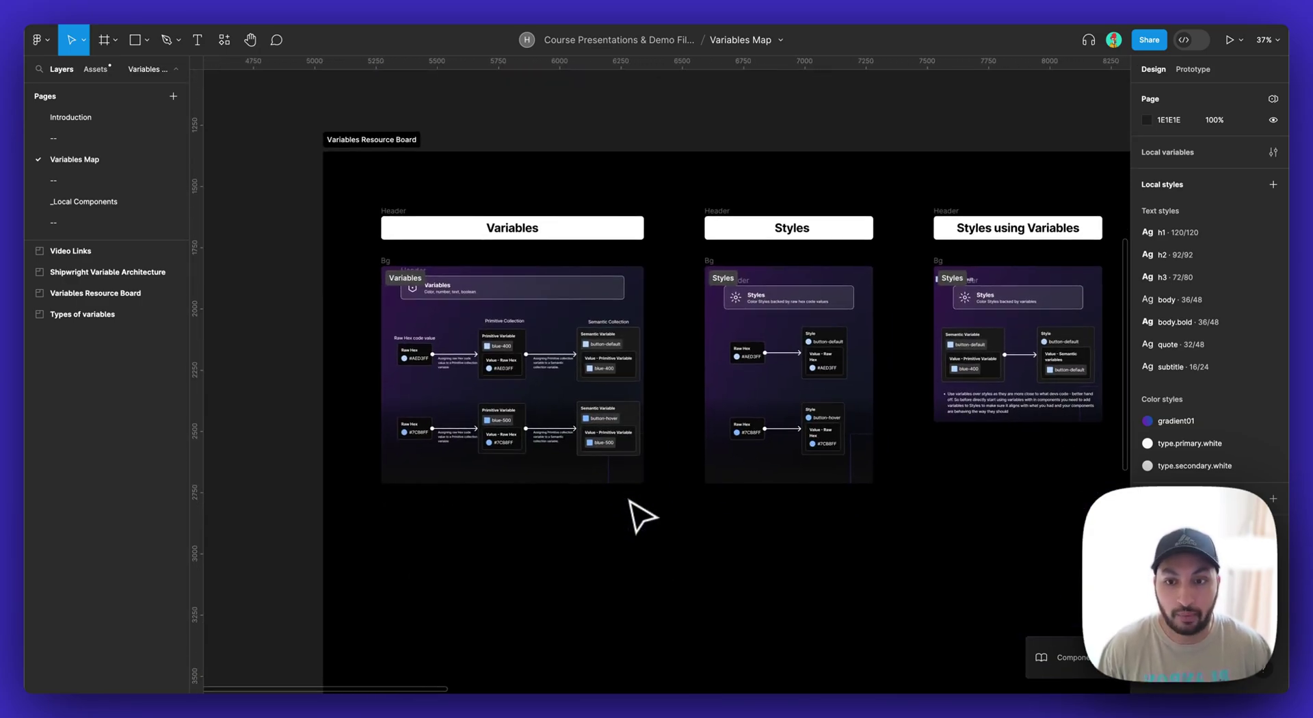
pyautogui.scroll(3, 568, 348)
pyautogui.hscroll(-1, 565, 342)
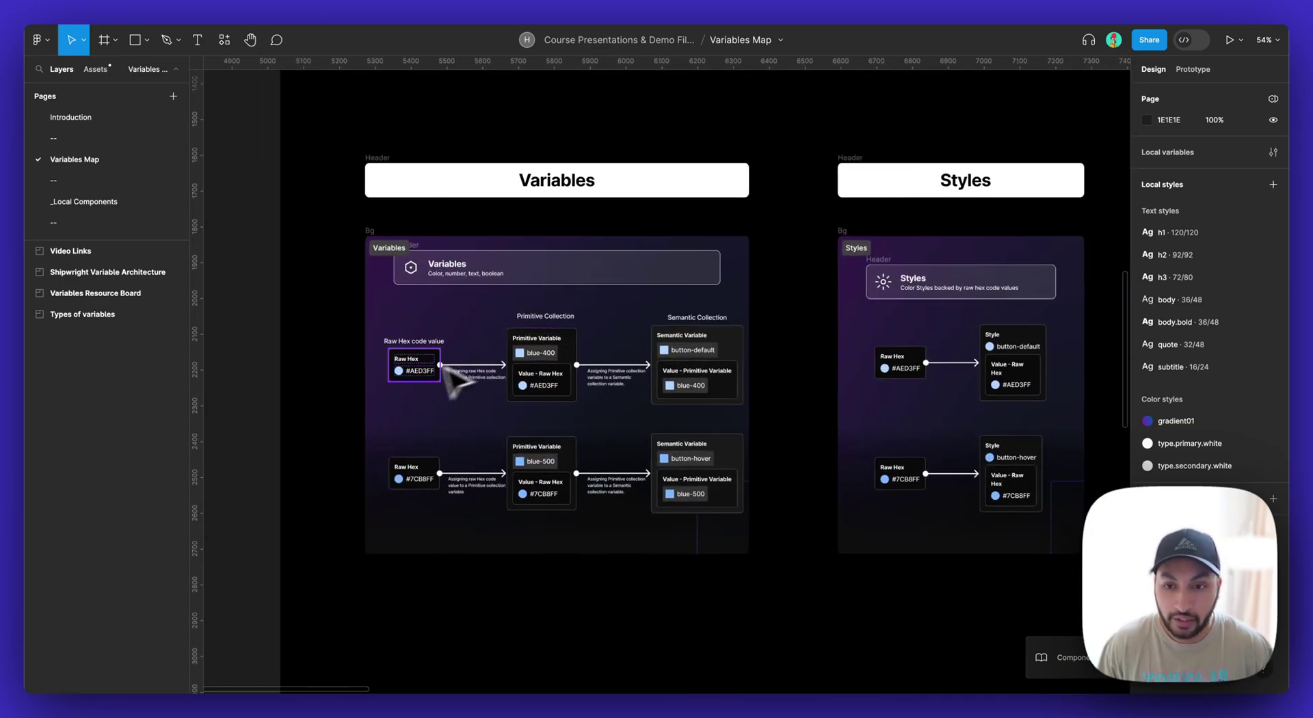
pyautogui.scroll(3, 406, 382)
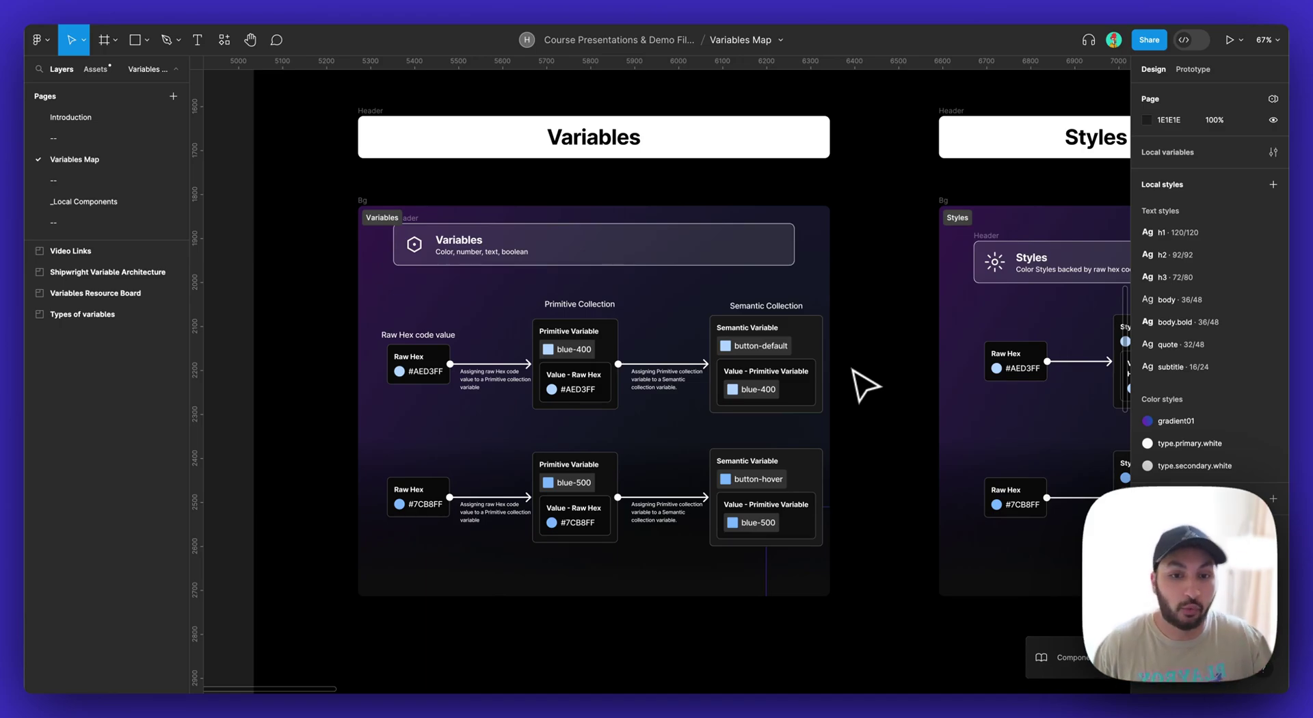
pyautogui.scroll(3, 853, 369)
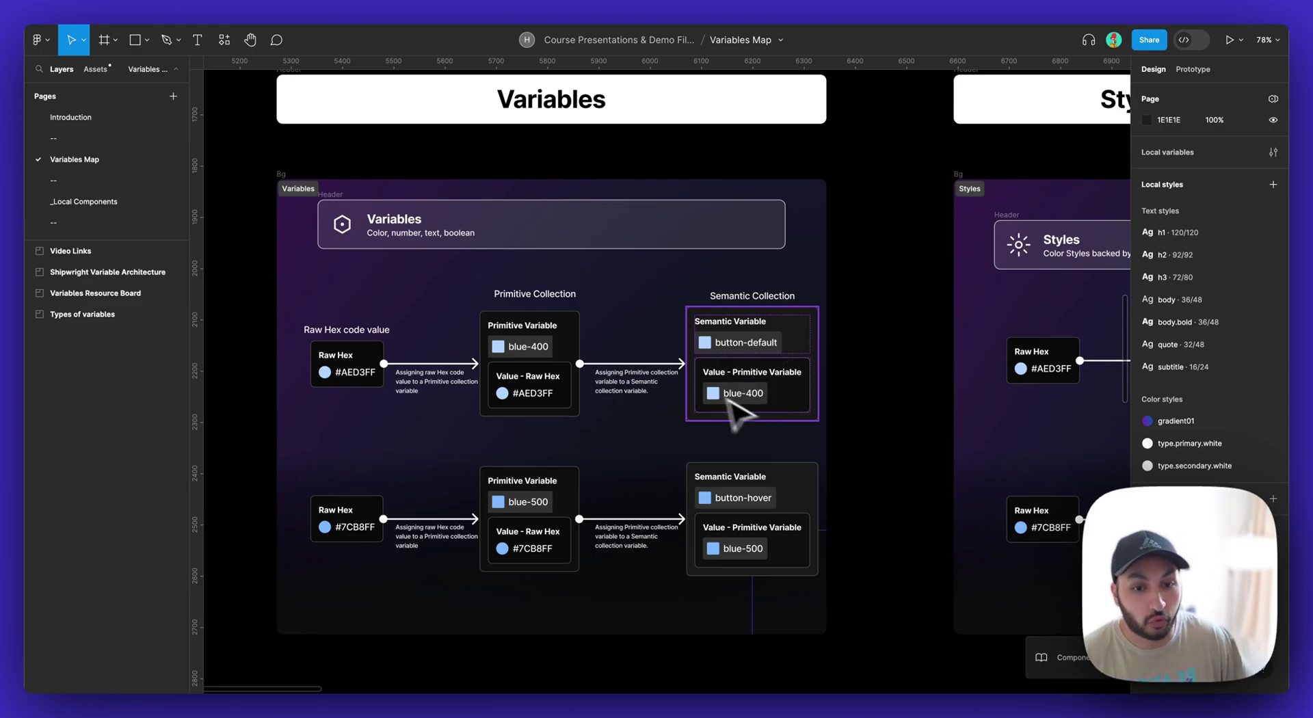
pyautogui.scroll(-5, 758, 498)
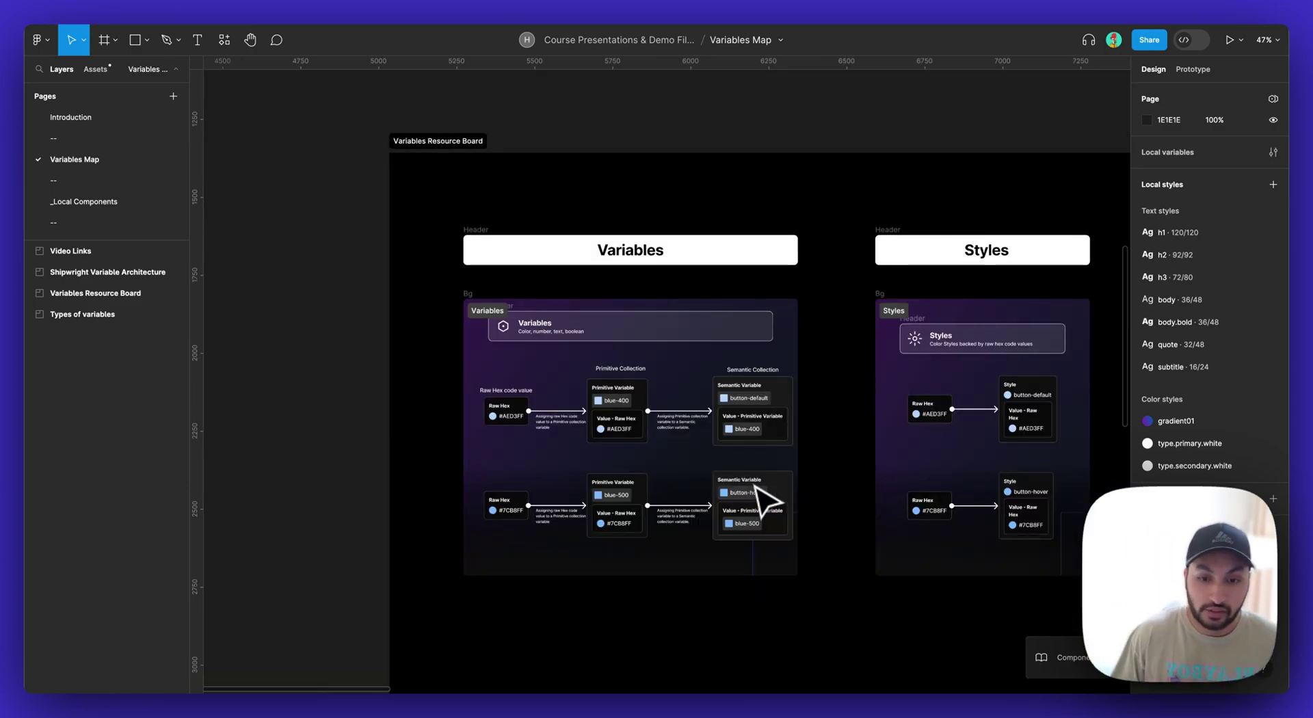
# Zoom in on the Variables diagram, then pan right to centre the Styles diagram showing #AED3FF and #7CB8FF
pyautogui.scroll(3, 668, 411)
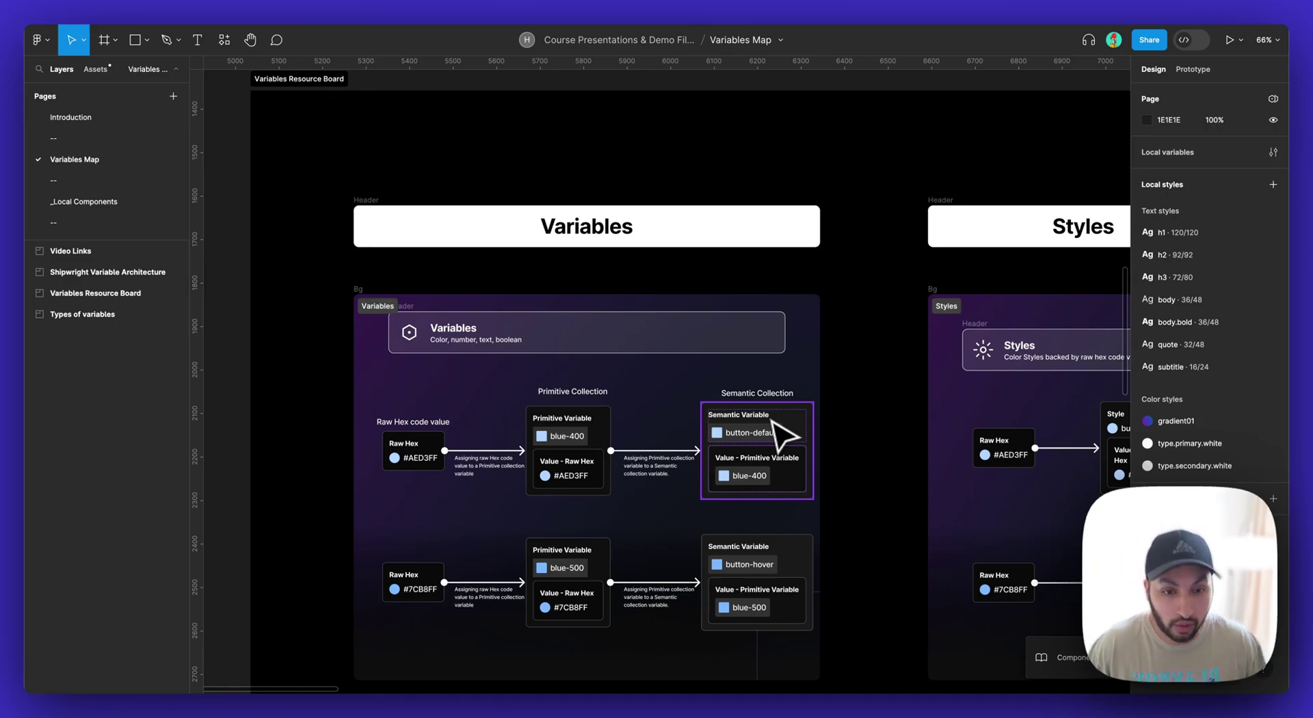
pyautogui.hscroll(3, 782, 515)
pyautogui.scroll(-2, 782, 516)
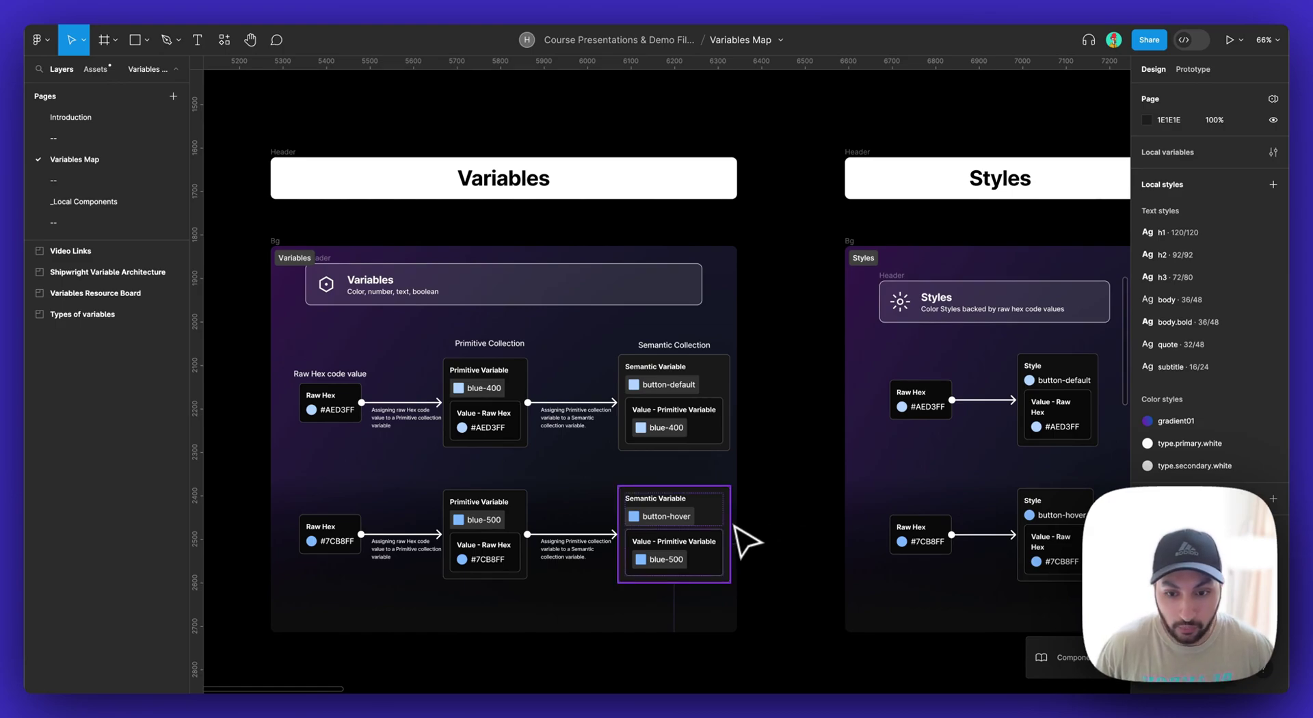
pyautogui.hscroll(2, 743, 538)
pyautogui.scroll(1, 742, 538)
pyautogui.hscroll(6, 745, 540)
pyautogui.scroll(-1, 745, 540)
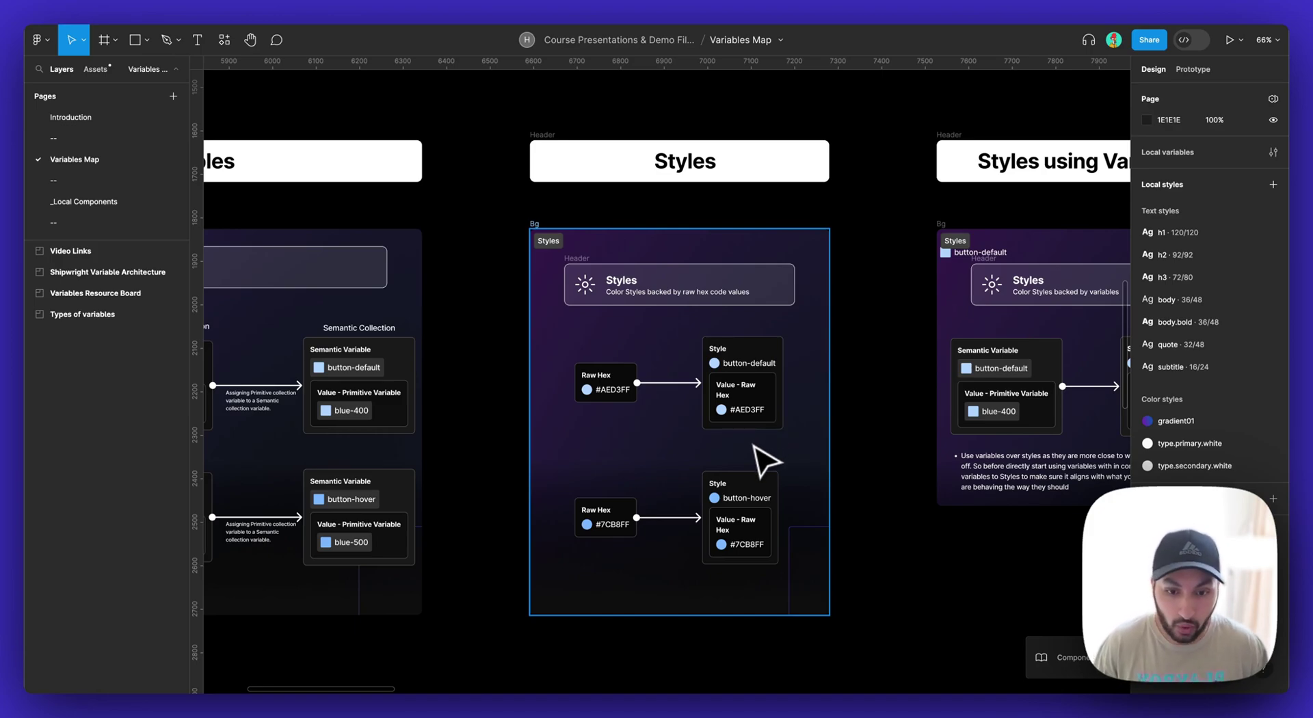
# Pan right until the Styles using Variables board with button-default and blue-400 is fully visible
pyautogui.hscroll(3, 821, 513)
pyautogui.scroll(-1, 820, 513)
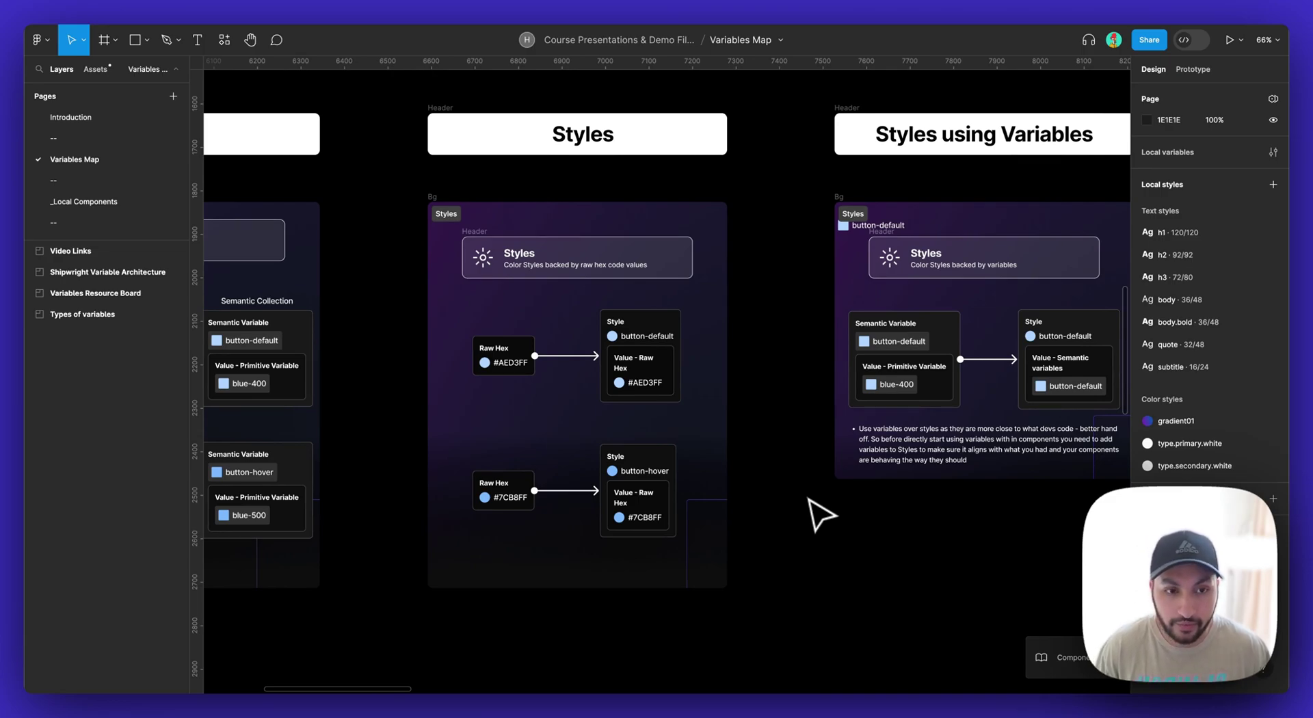
pyautogui.hscroll(2, 810, 501)
pyautogui.scroll(1, 810, 500)
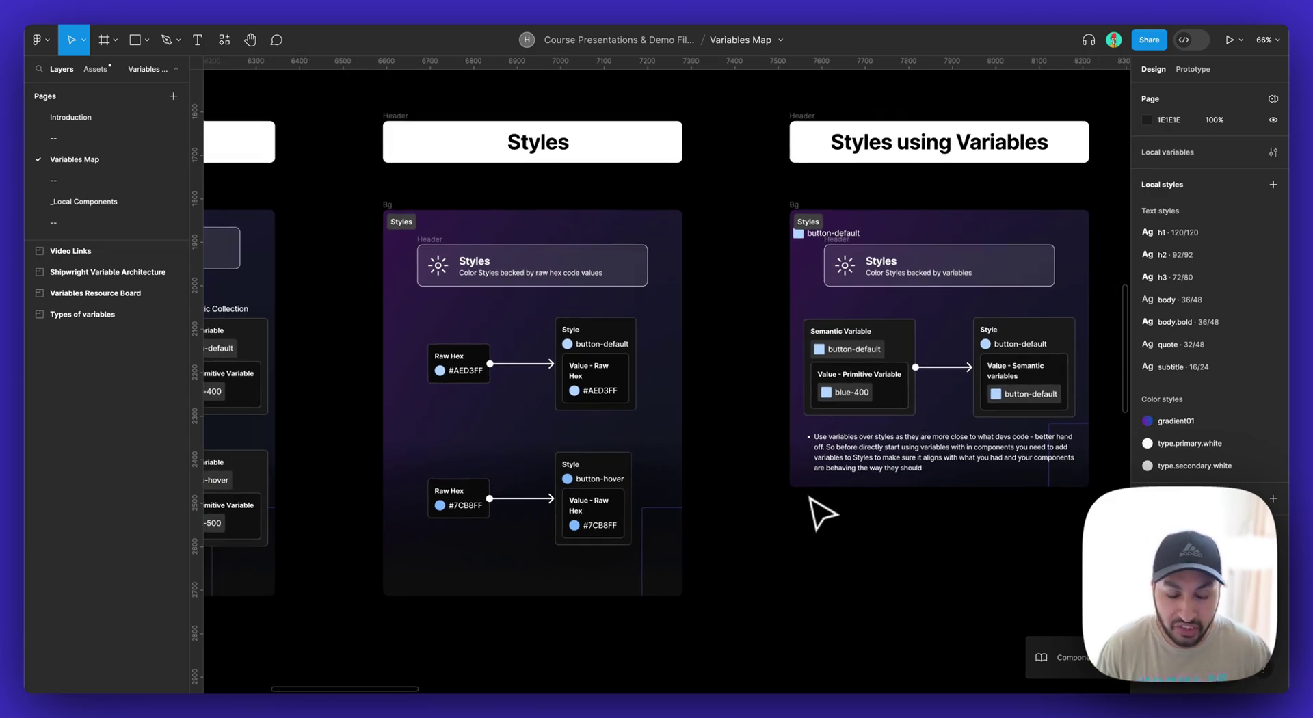
pyautogui.hscroll(5, 823, 513)
pyautogui.scroll(1, 822, 513)
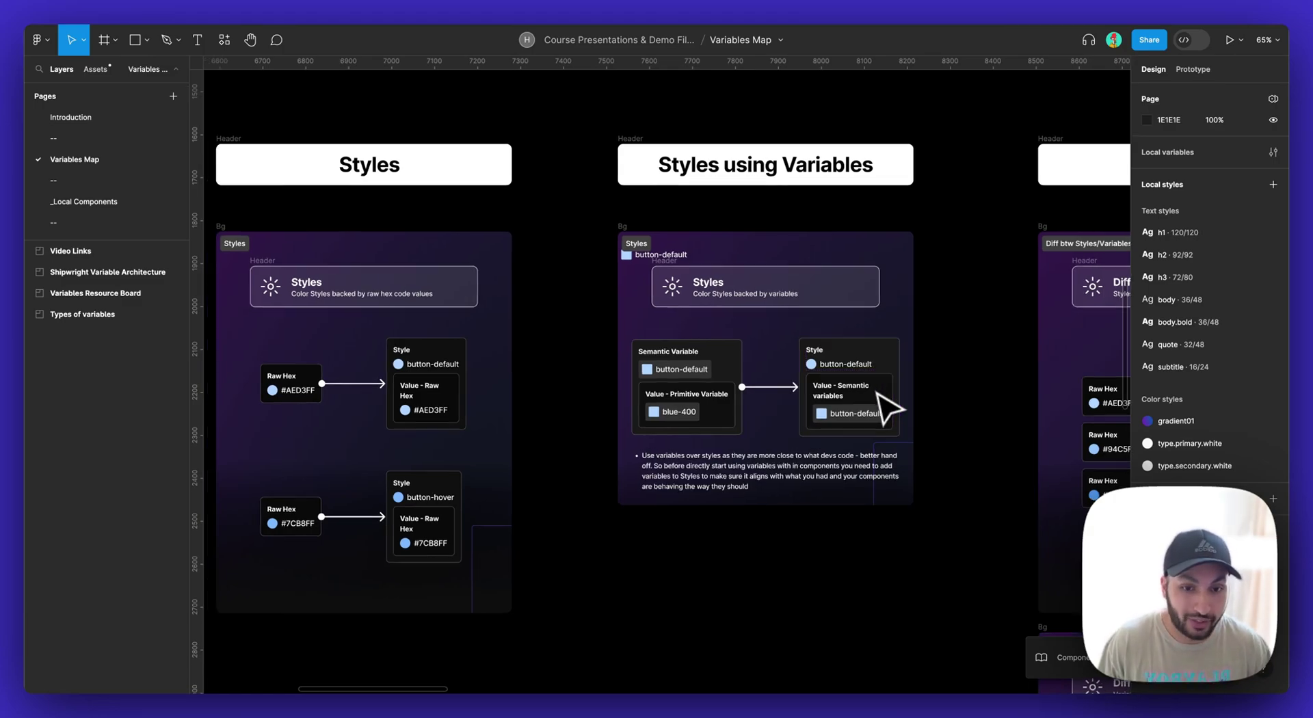
# Zoom out and back in, then pan right to the Difference between Styles and Variables board
pyautogui.scroll(-3, 878, 394)
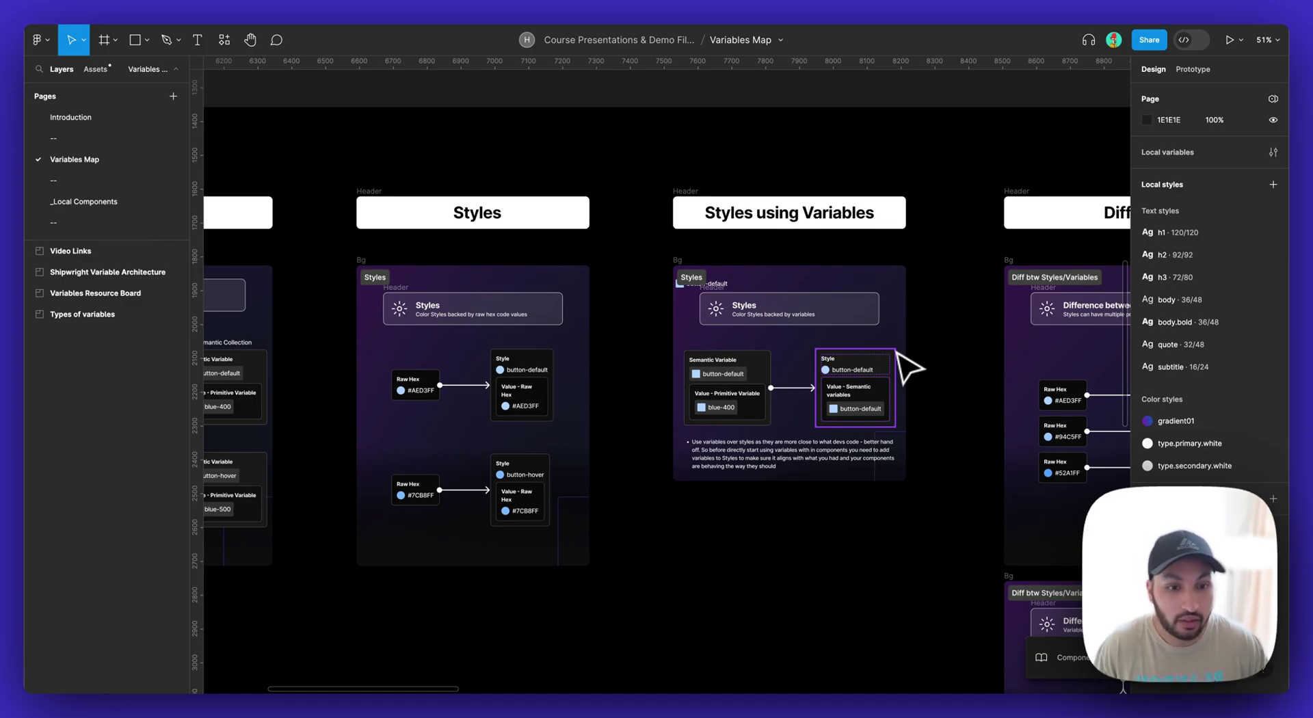
pyautogui.keyDown('ctrl'); pyautogui.scroll(5, 903, 404); pyautogui.keyUp('ctrl')
pyautogui.hscroll(5, 916, 424)
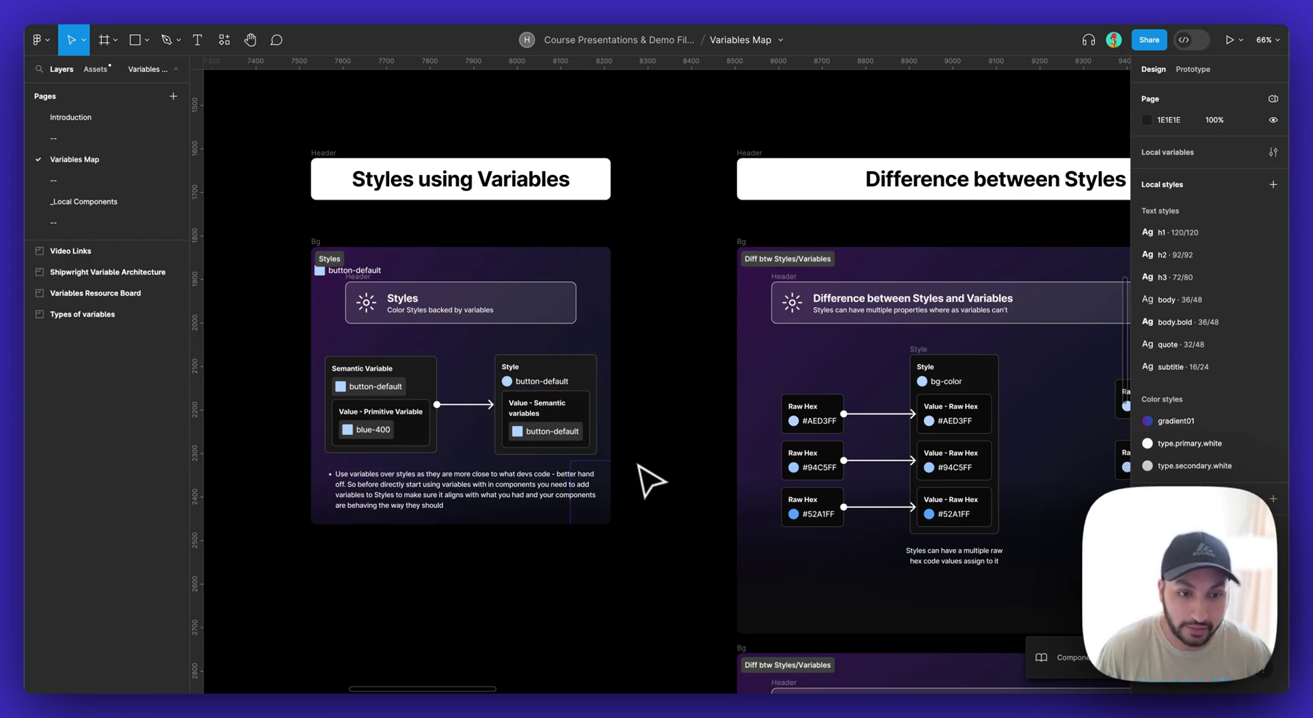
pyautogui.hscroll(10, 652, 481)
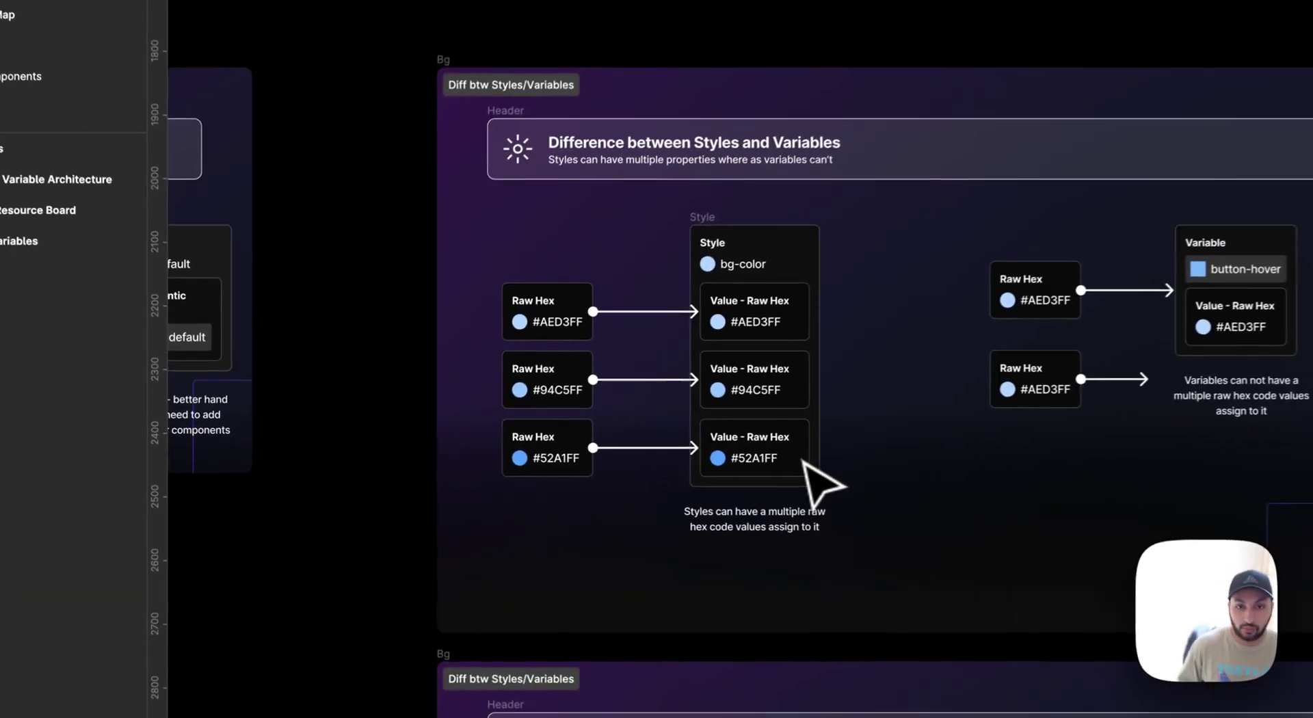
pyautogui.rightClick(641, 467)
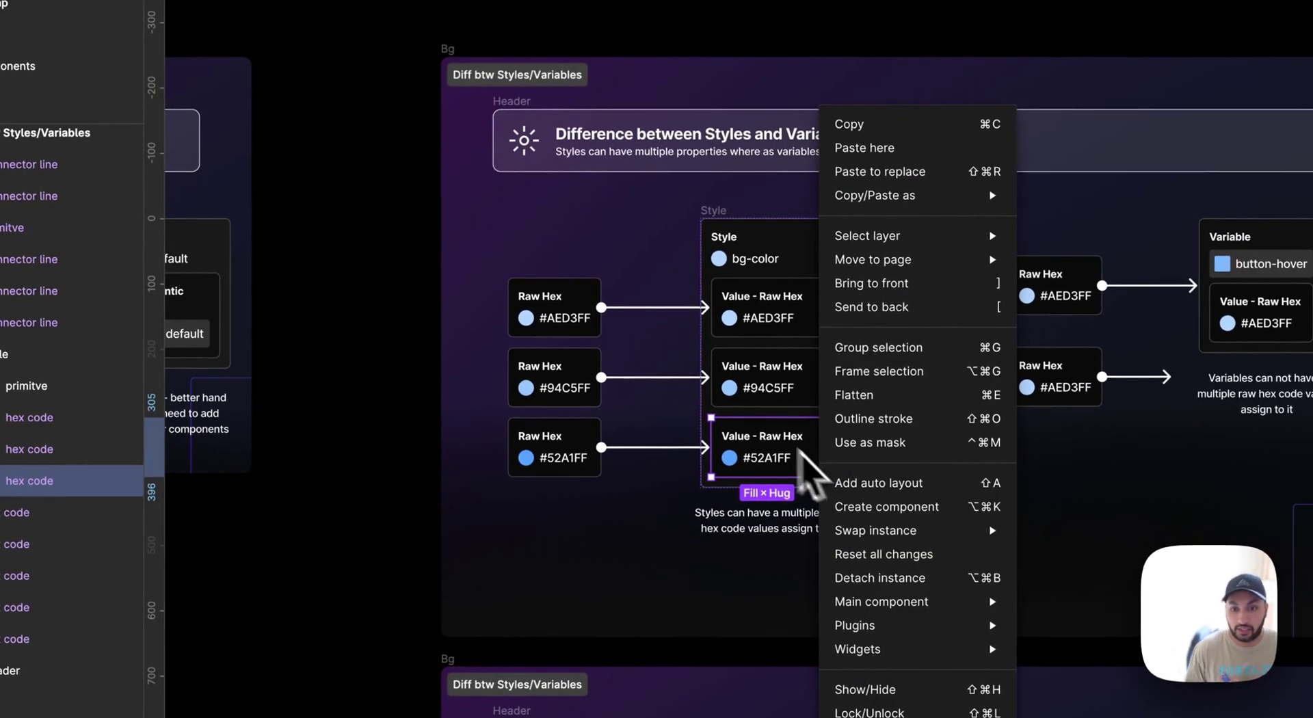
pyautogui.click(342, 344)
pyautogui.click(404, 375)
pyautogui.scroll(-1, 403, 373)
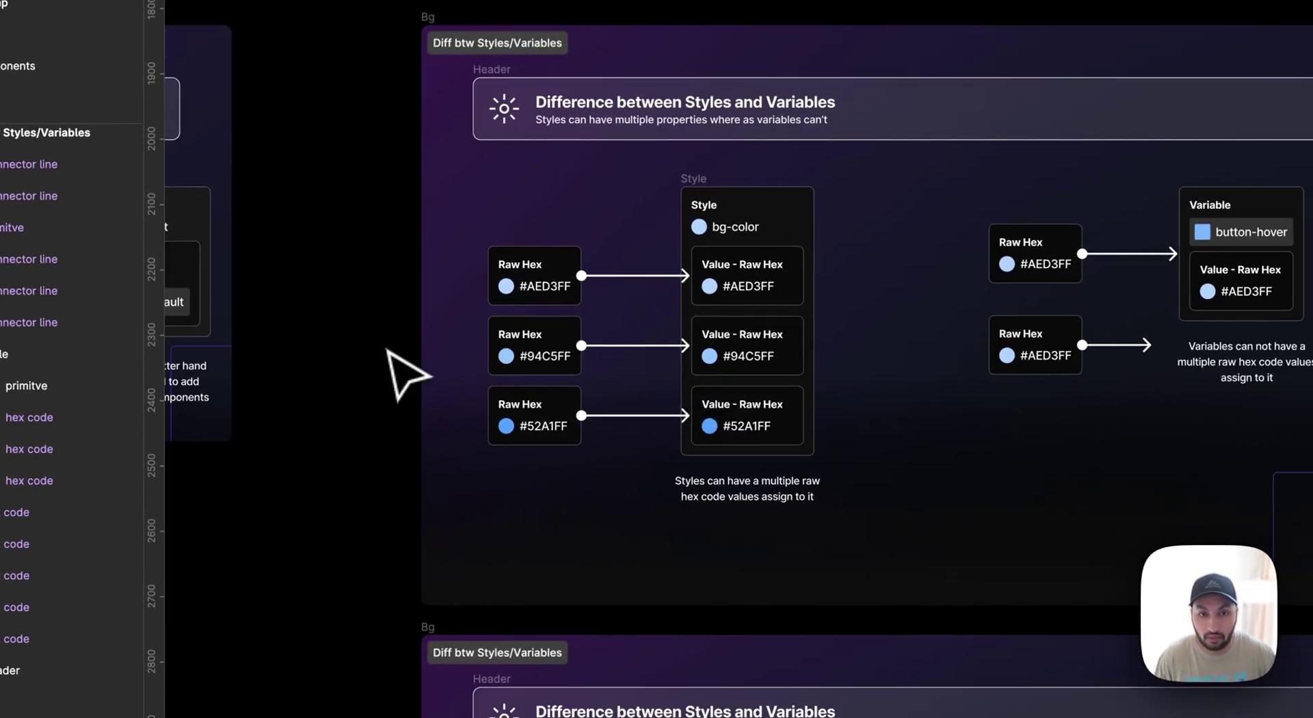
pyautogui.hscroll(2, 451, 369)
pyautogui.scroll(1, 451, 369)
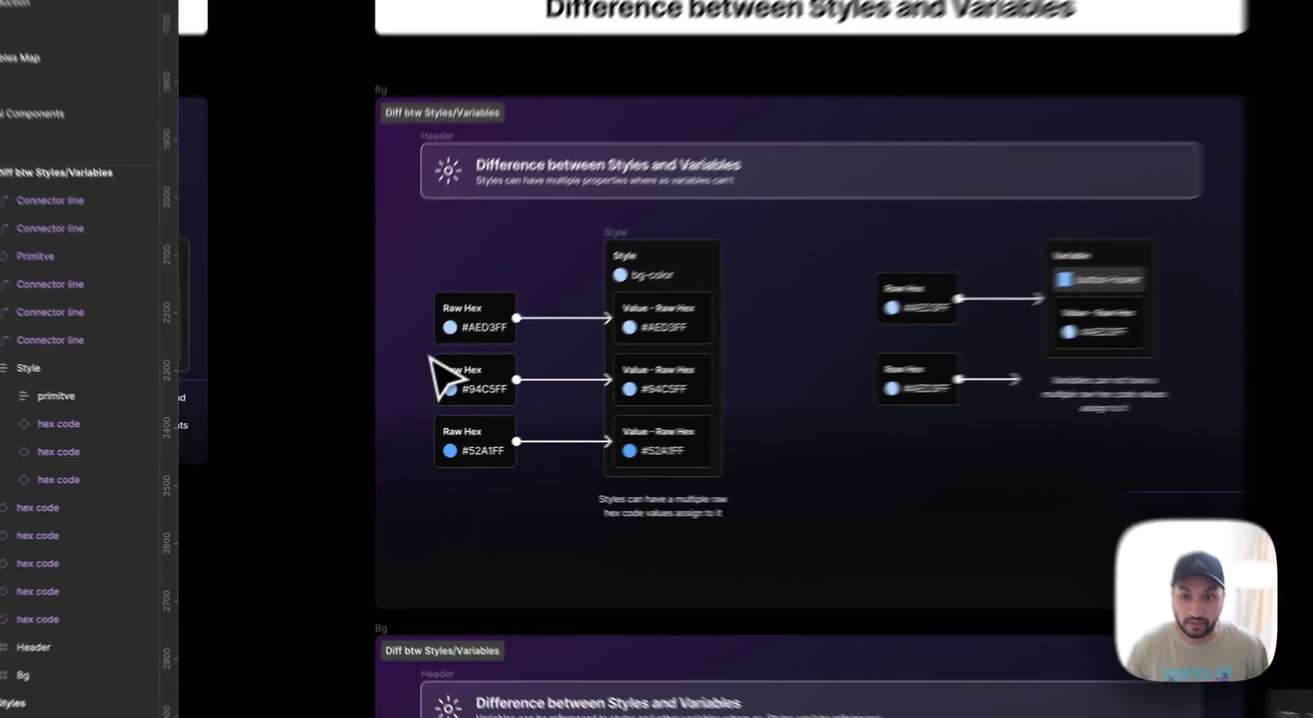
pyautogui.scroll(1, 588, 342)
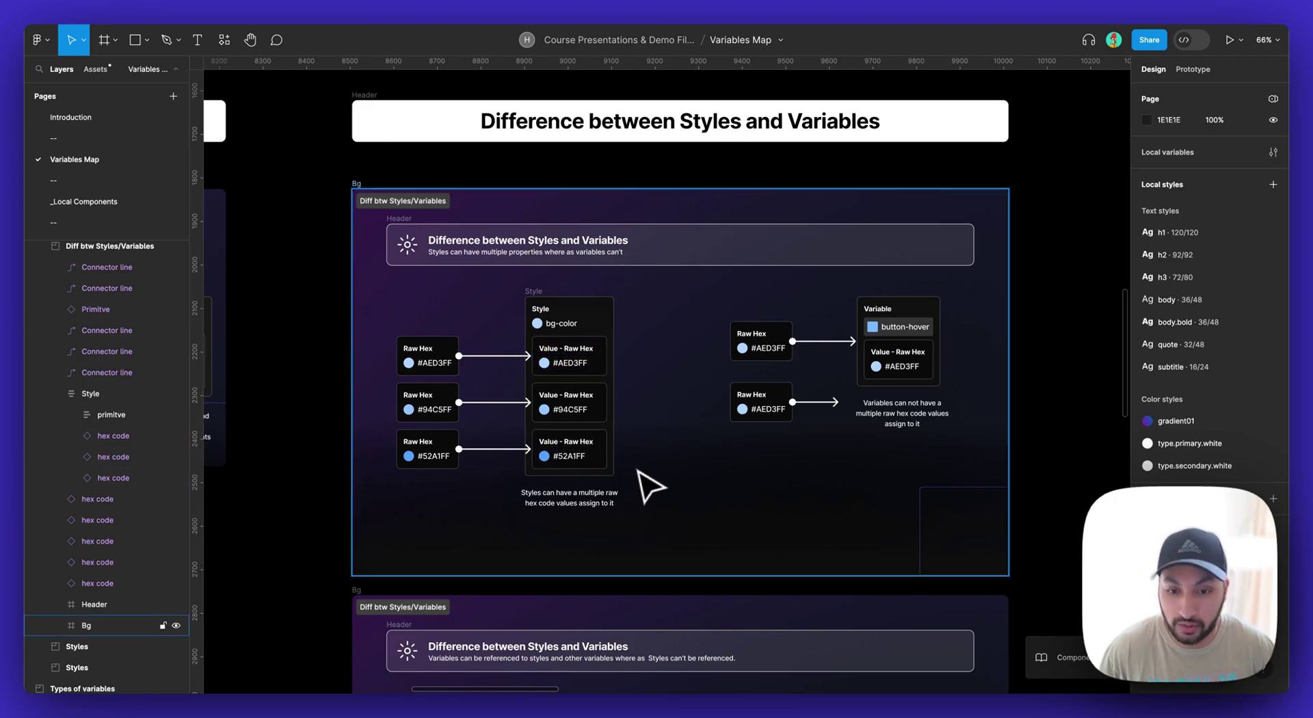
pyautogui.scroll(-3, 646, 483)
# Zoom out until the full Difference between Styles and Variables board and its Takeaways list show
pyautogui.scroll(-6, 649, 486)
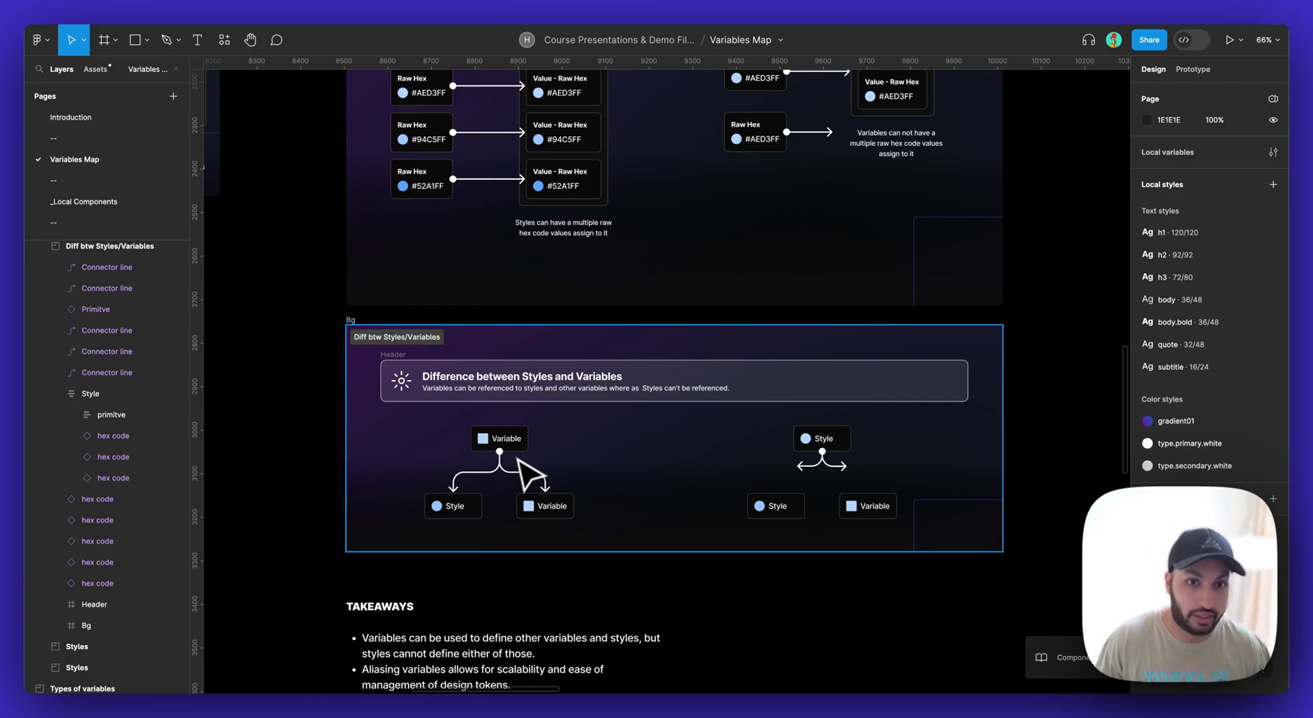
pyautogui.scroll(-2, 448, 443)
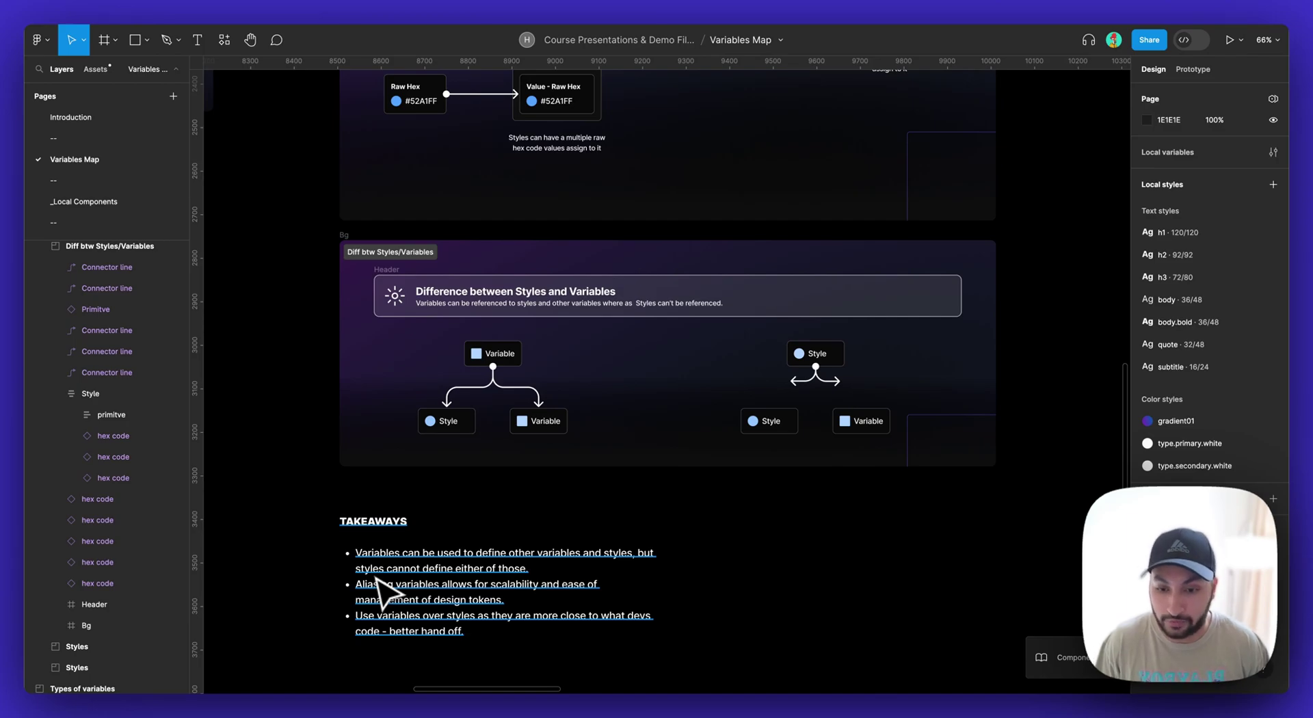
# Pan right and zoom in to centre the Design System - Single Brand A board and its note
pyautogui.scroll(-5, 889, 503)
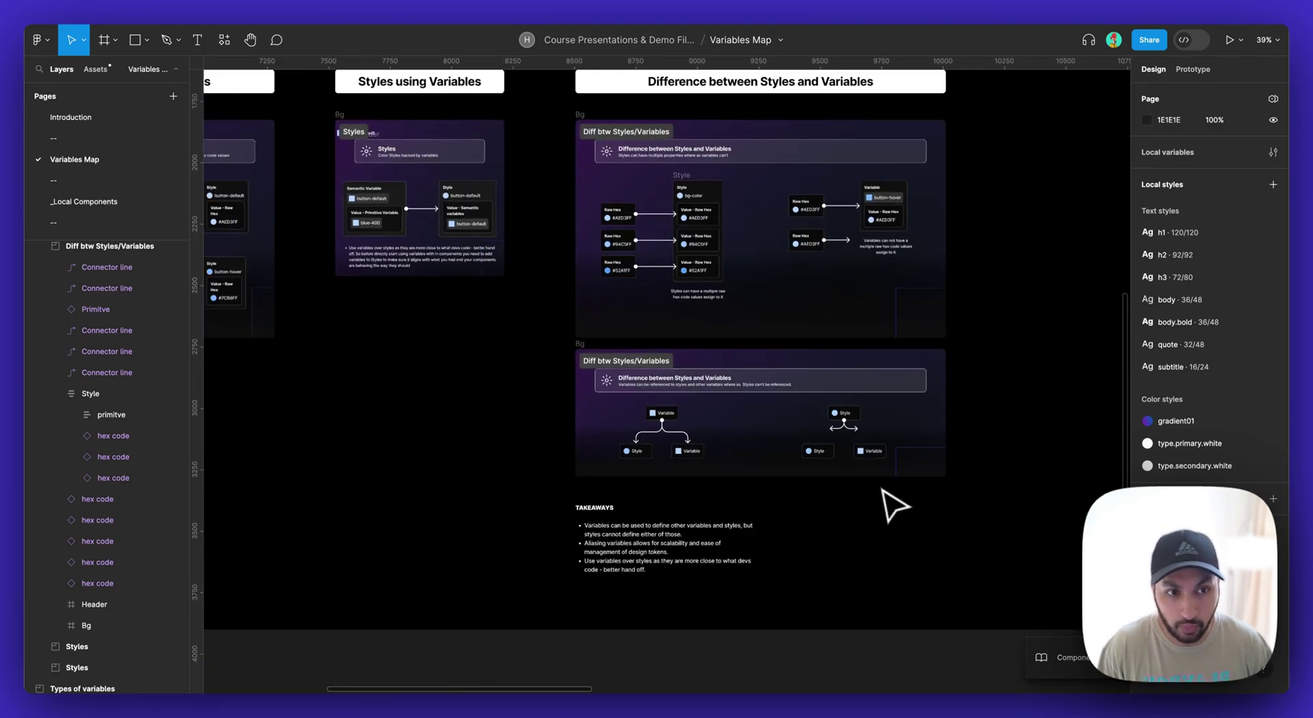
pyautogui.hscroll(6, 823, 542)
pyautogui.scroll(2, 823, 542)
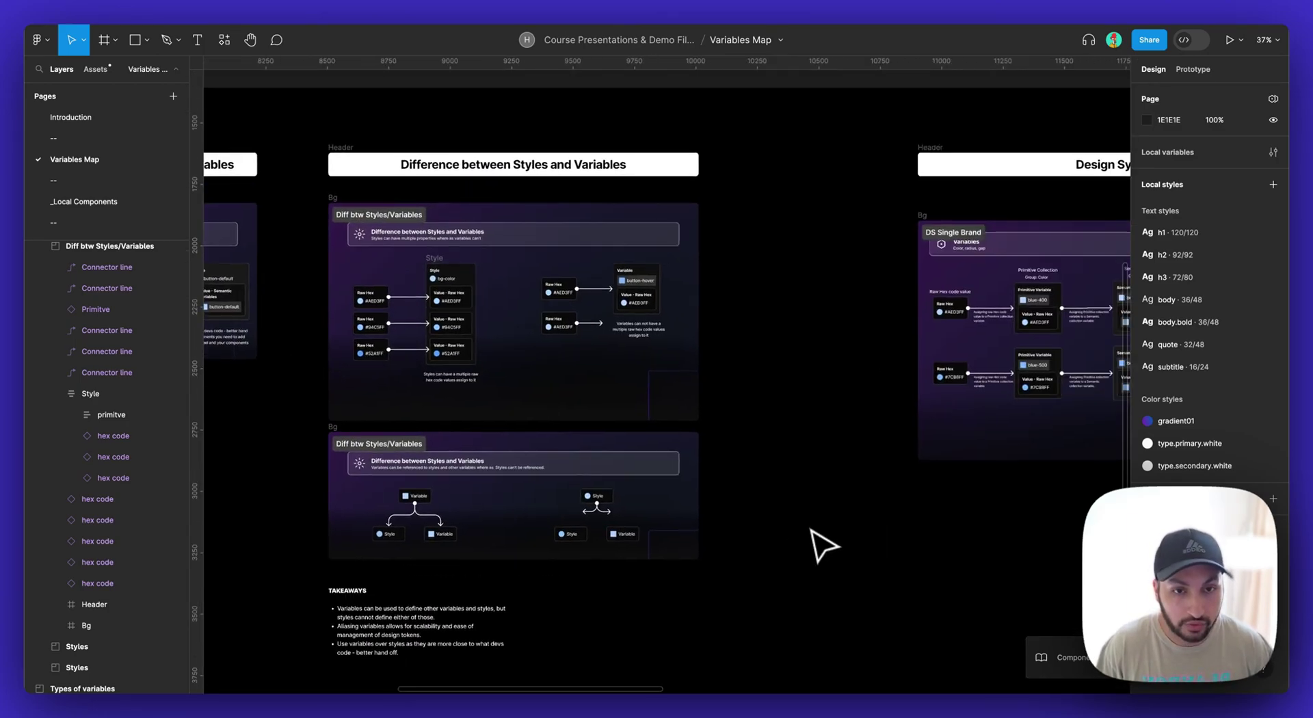
pyautogui.hscroll(5, 824, 542)
pyautogui.scroll(-1, 823, 542)
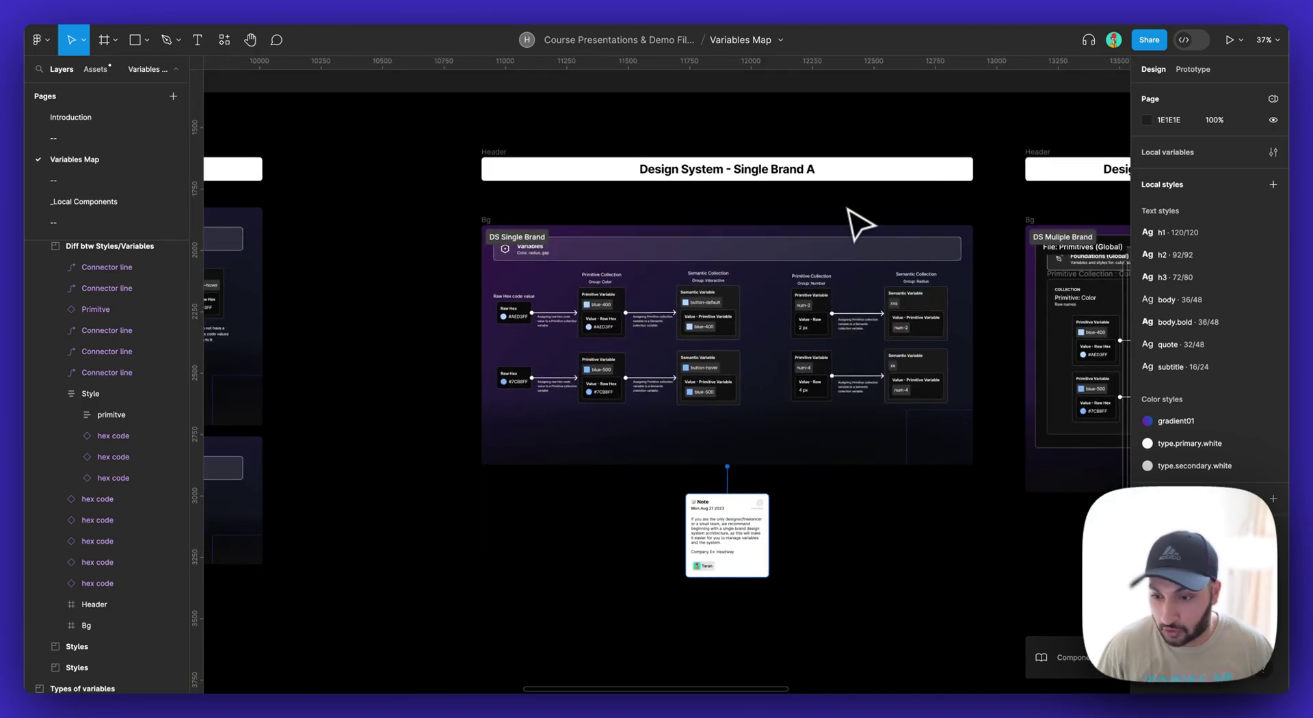
pyautogui.scroll(2, 860, 222)
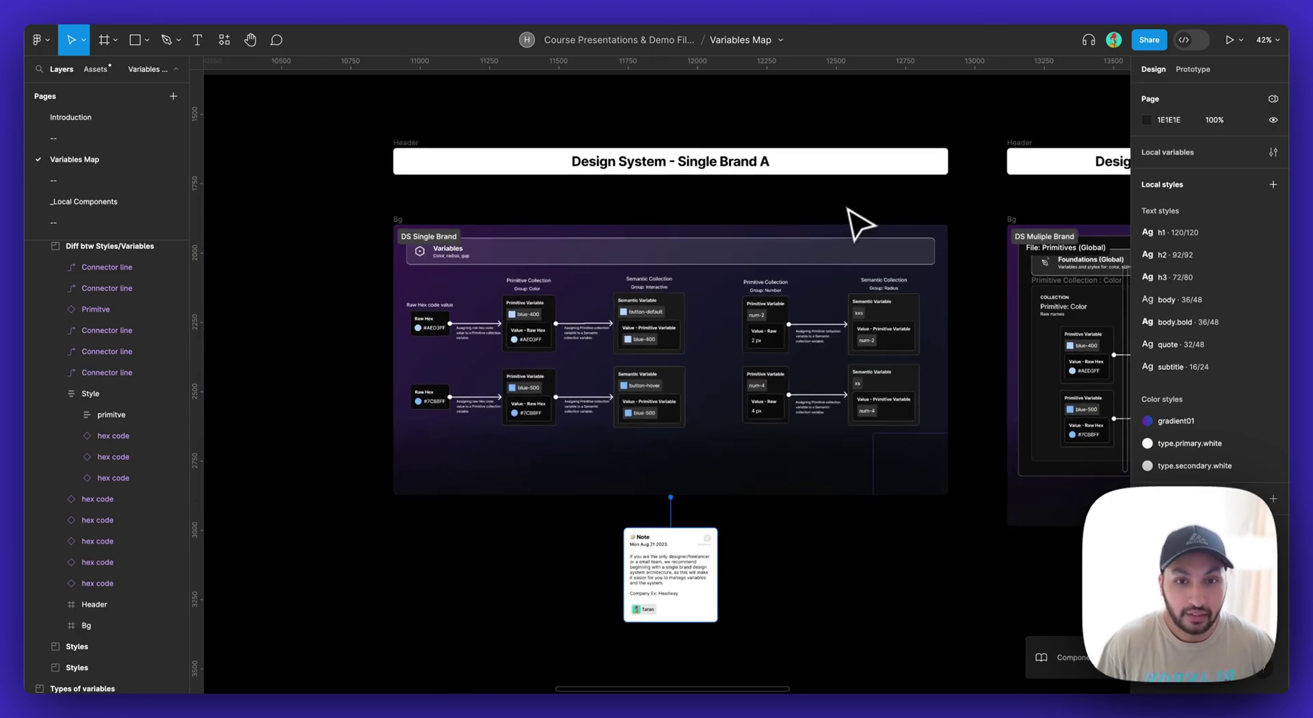
pyautogui.scroll(-3, 860, 222)
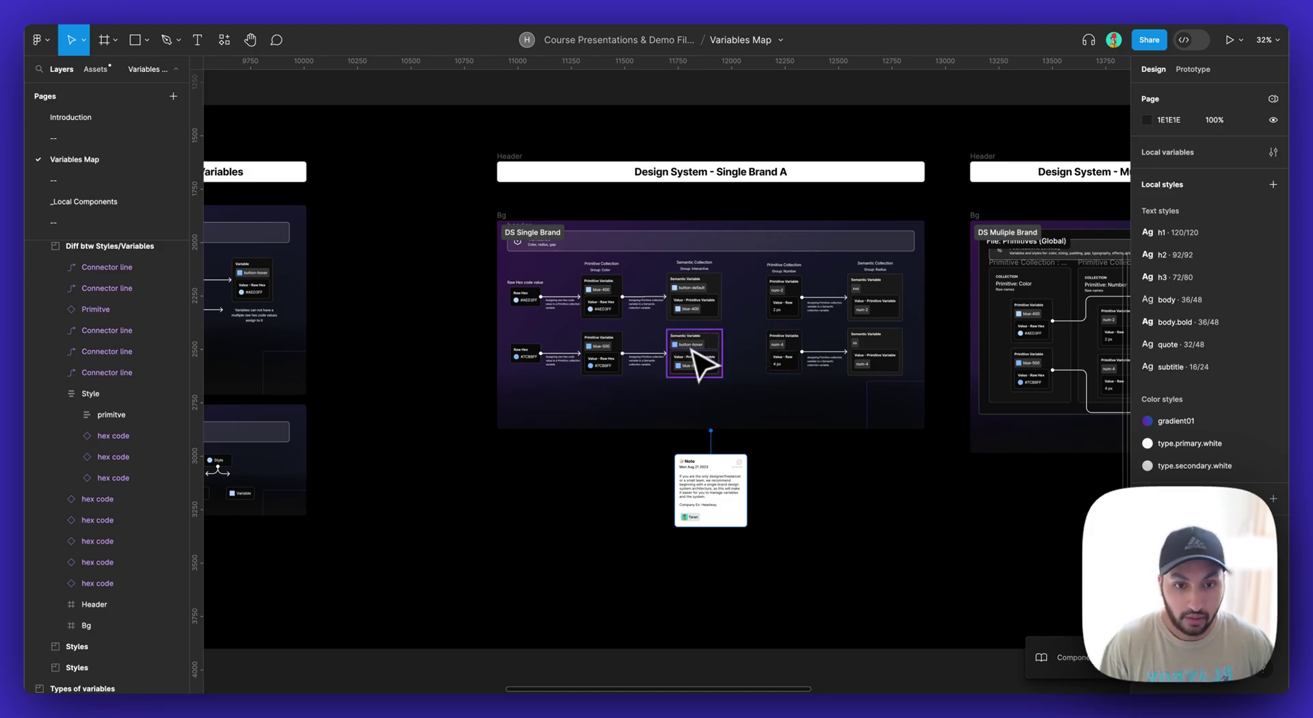
pyautogui.scroll(3, 697, 362)
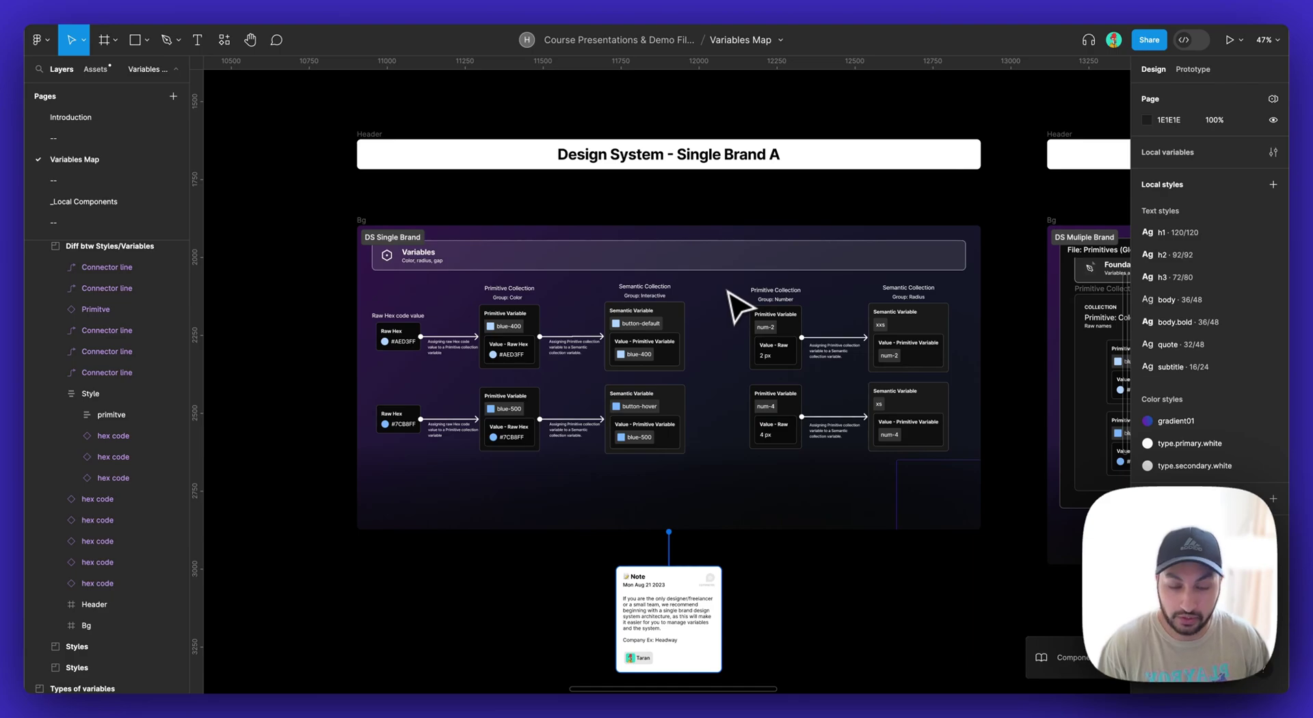
# Zoom into Single Brand A, then pan right to the Multiple Brands, Same Primitive Foundation board
pyautogui.scroll(2, 737, 306)
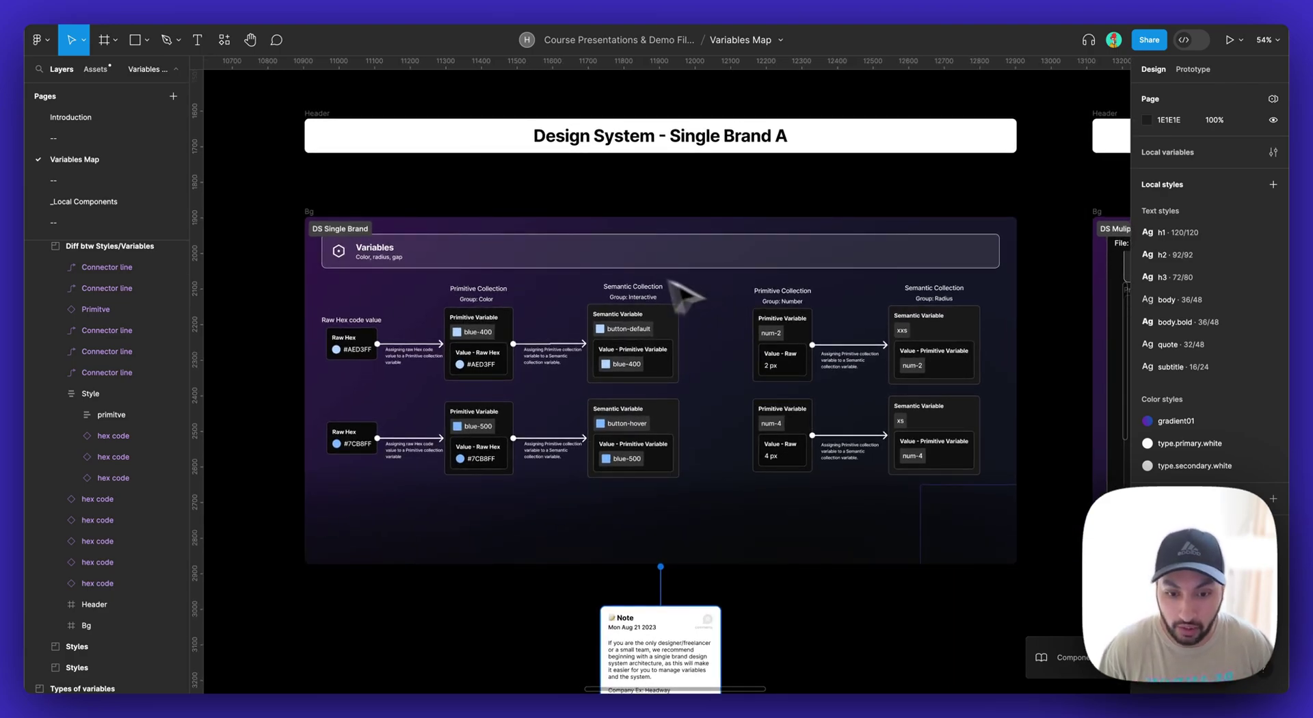
pyautogui.scroll(1, 553, 239)
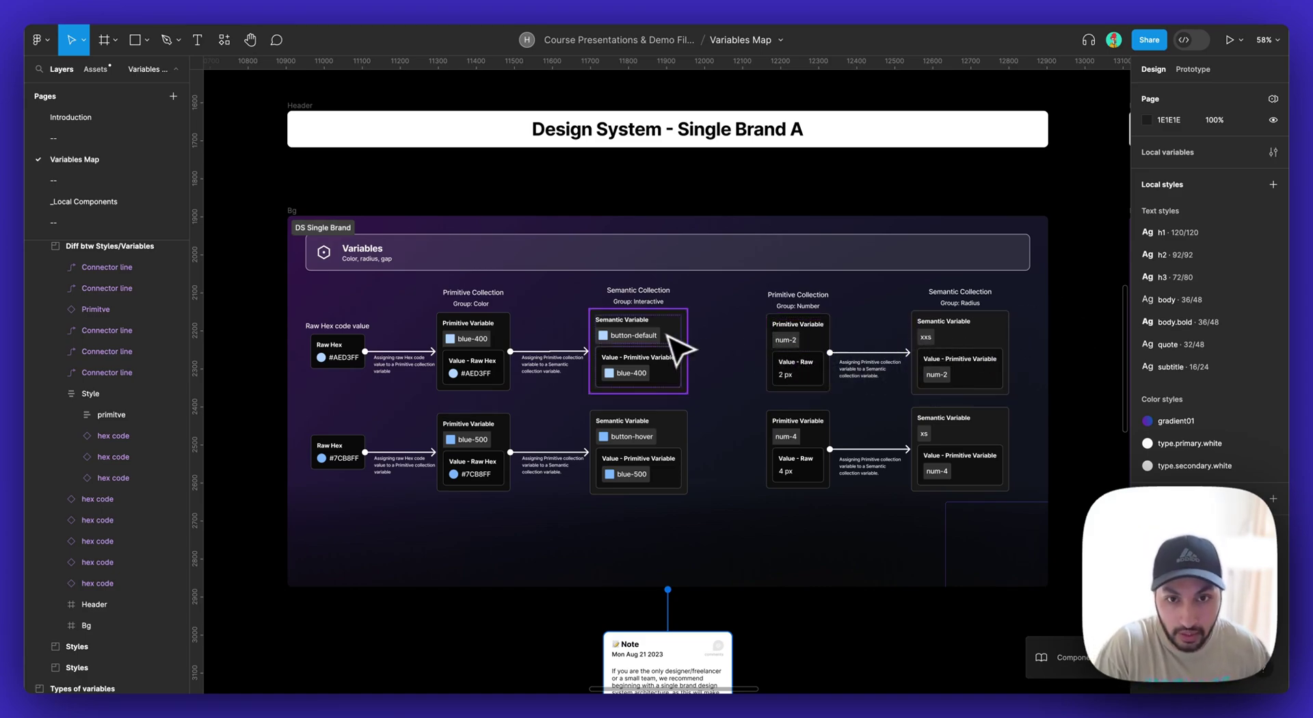
pyautogui.scroll(-1, 669, 347)
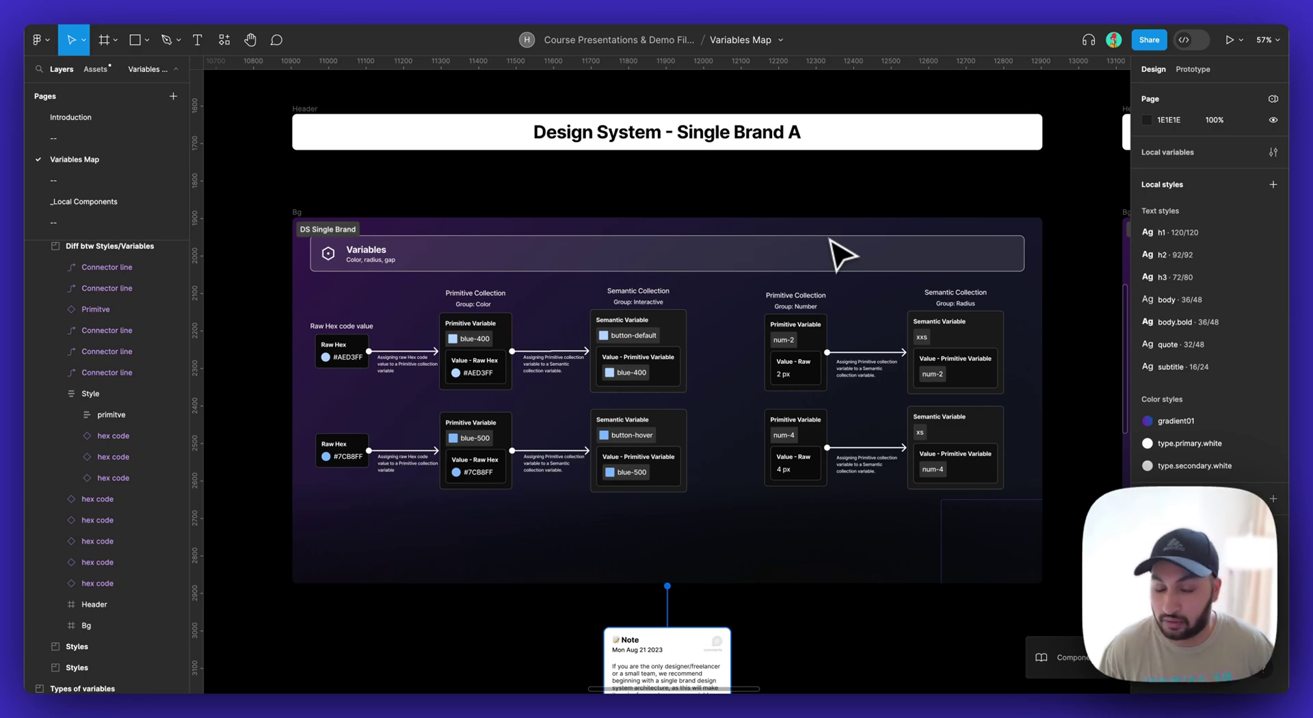
pyautogui.hscroll(10, 842, 255)
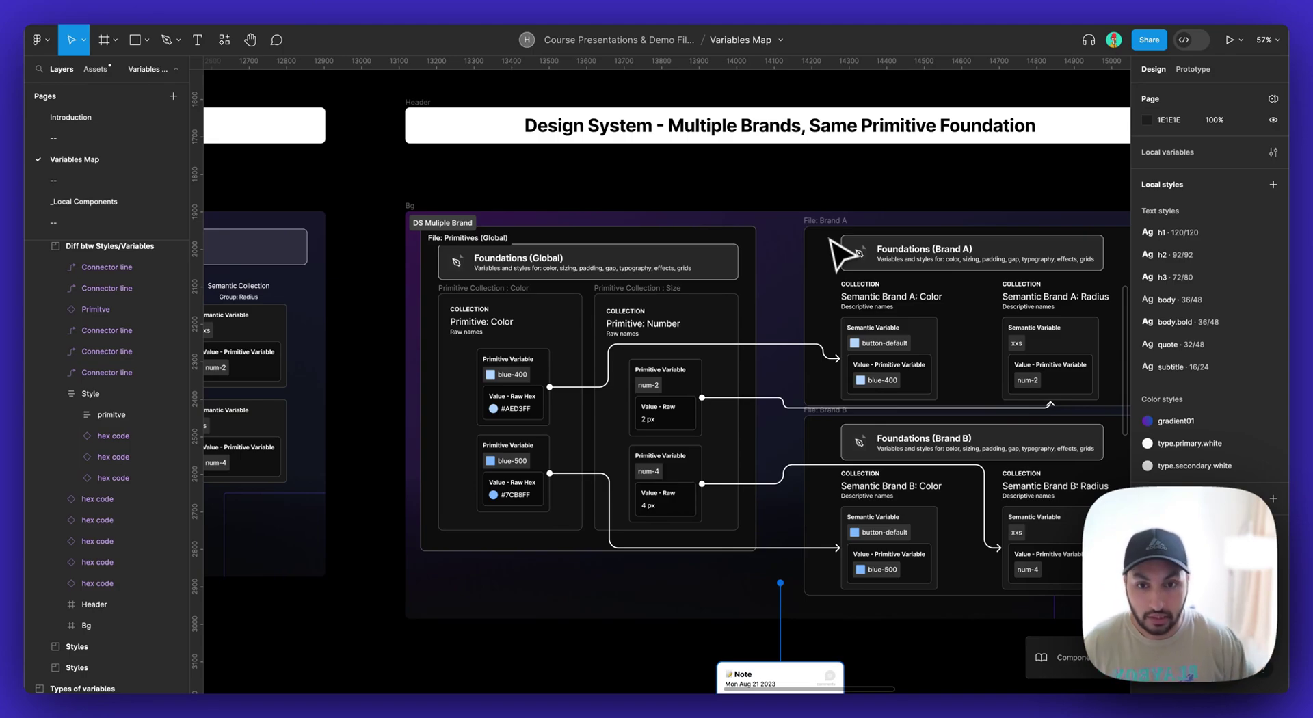
pyautogui.scroll(2, 575, 279)
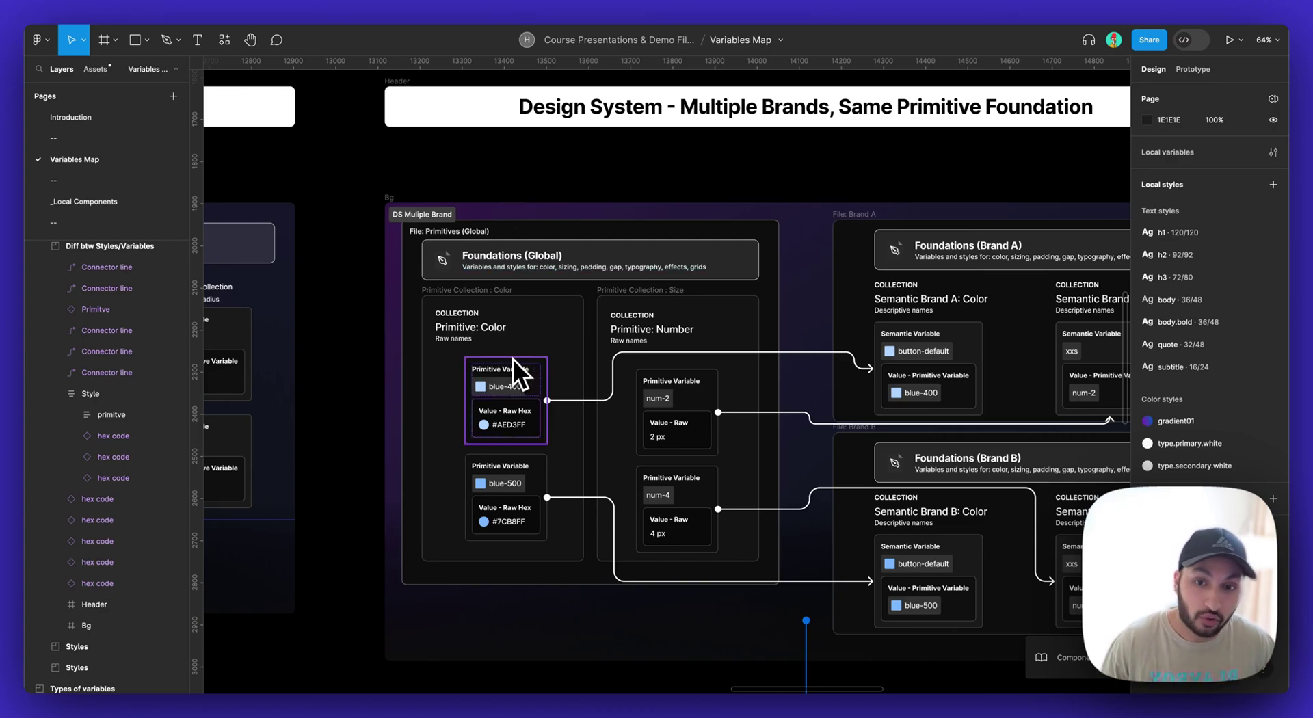
pyautogui.hscroll(4, 559, 378)
pyautogui.scroll(-1, 559, 379)
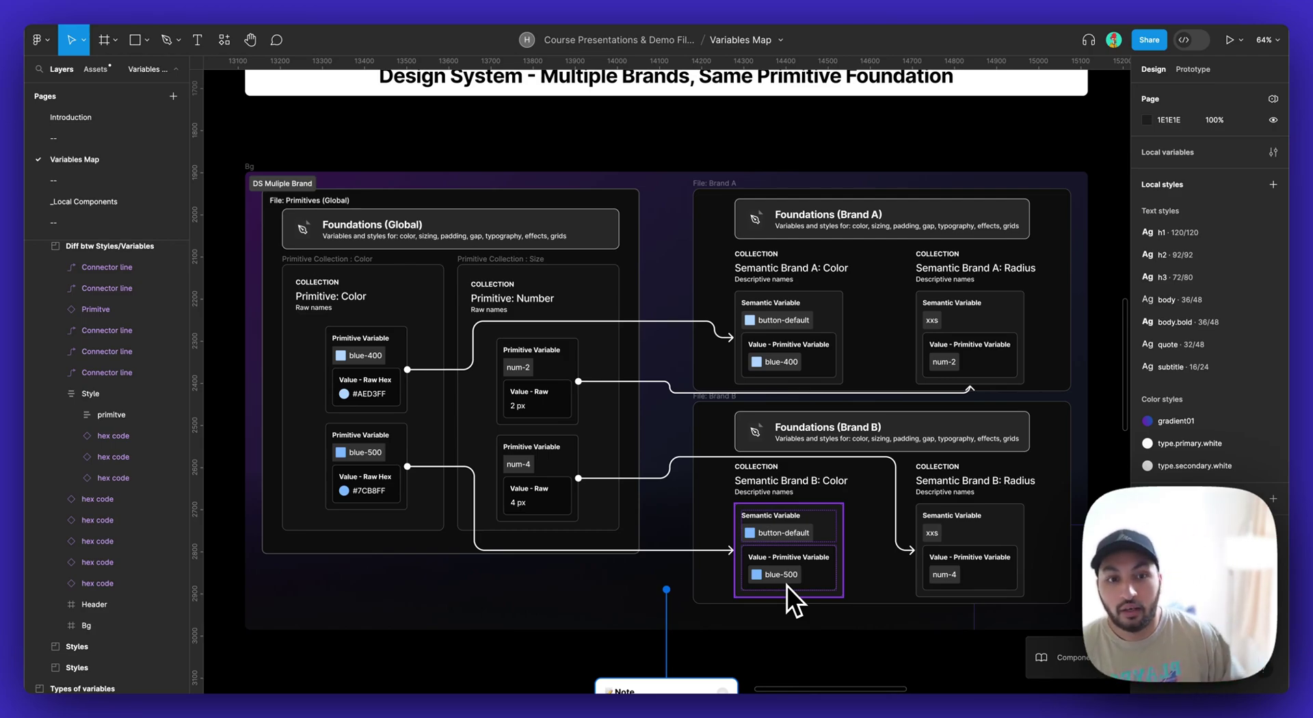
pyautogui.scroll(-5, 953, 346)
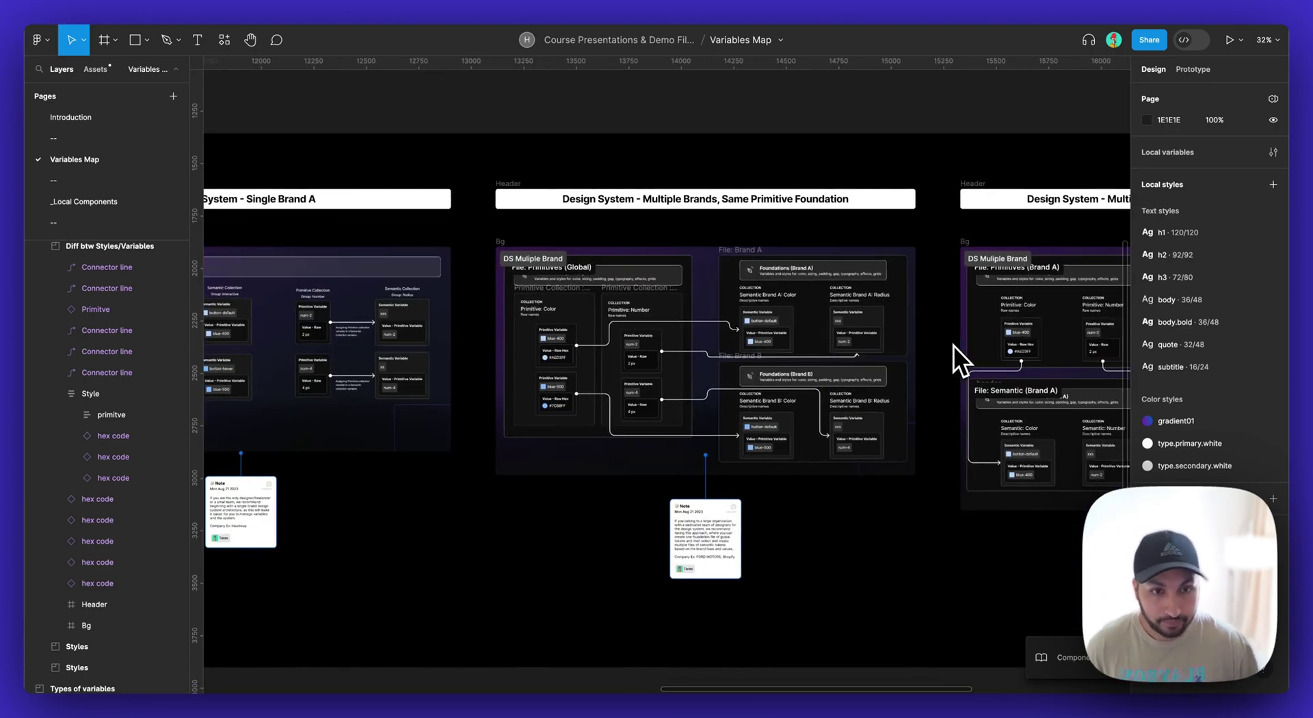
pyautogui.scroll(3, 735, 534)
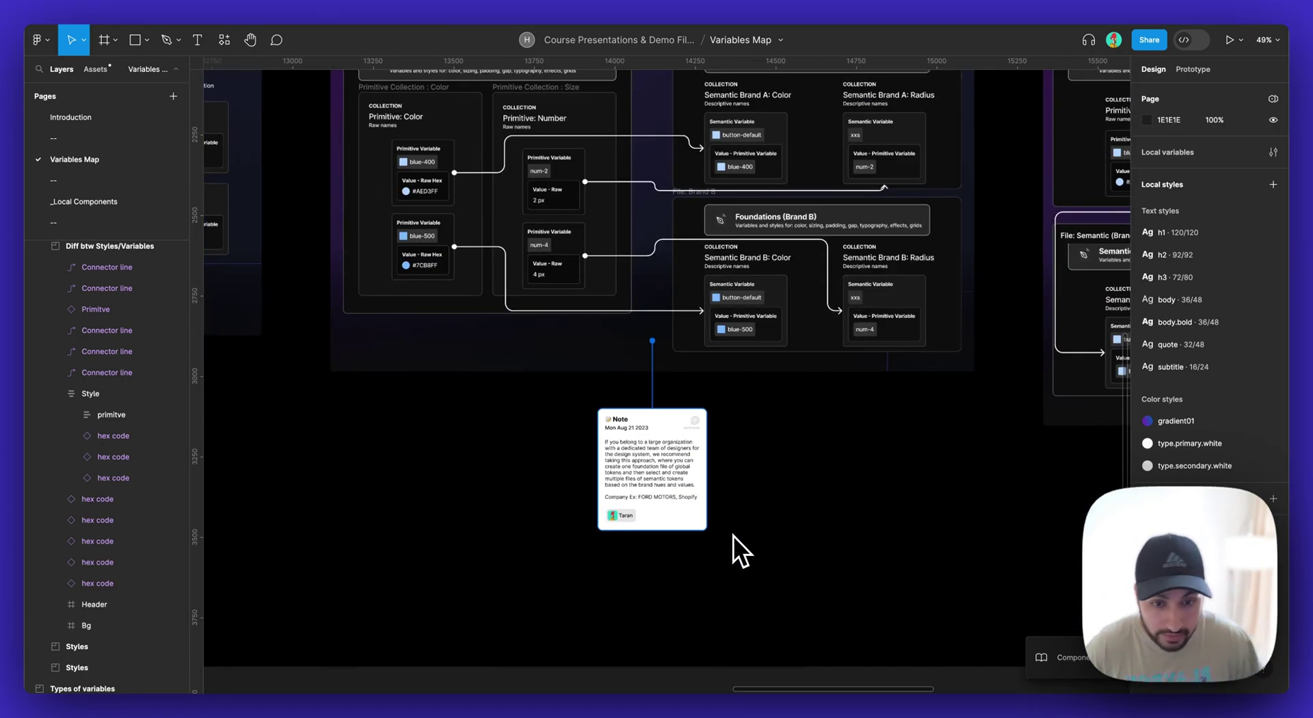
pyautogui.scroll(1, 720, 474)
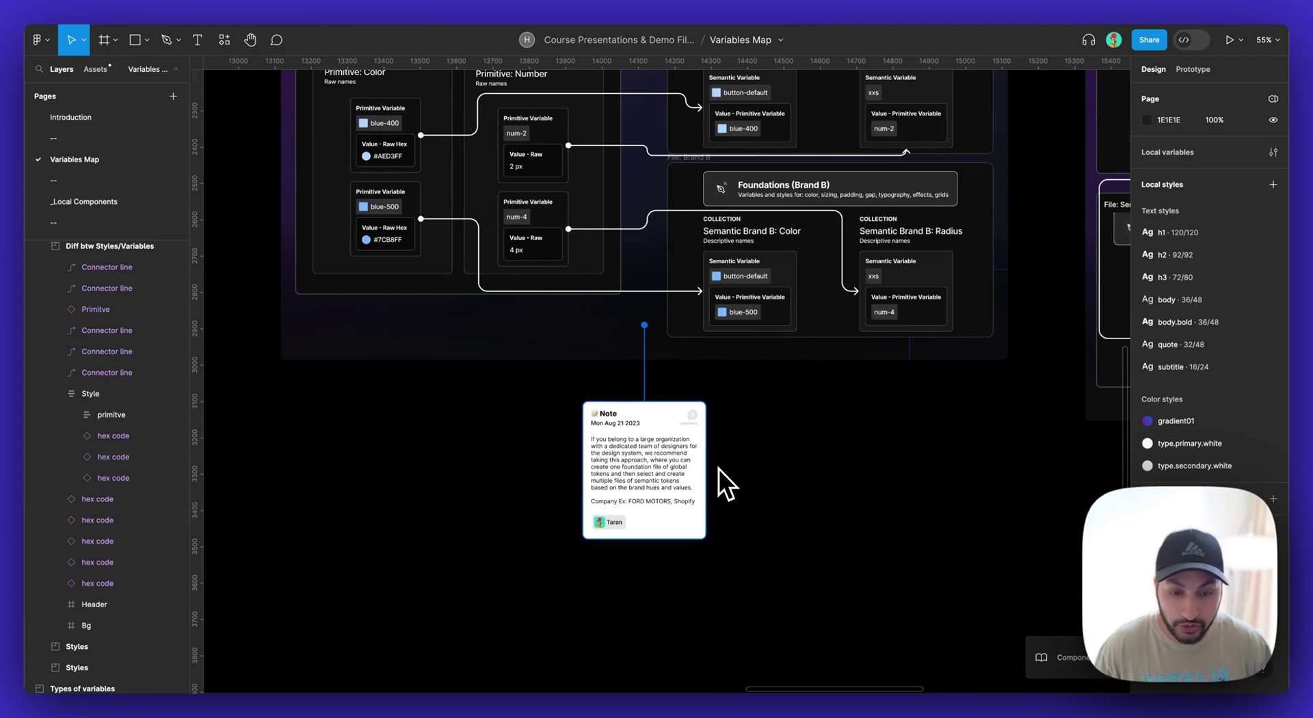
pyautogui.scroll(-2, 718, 469)
pyautogui.scroll(1, 715, 463)
pyautogui.scroll(1, 601, 307)
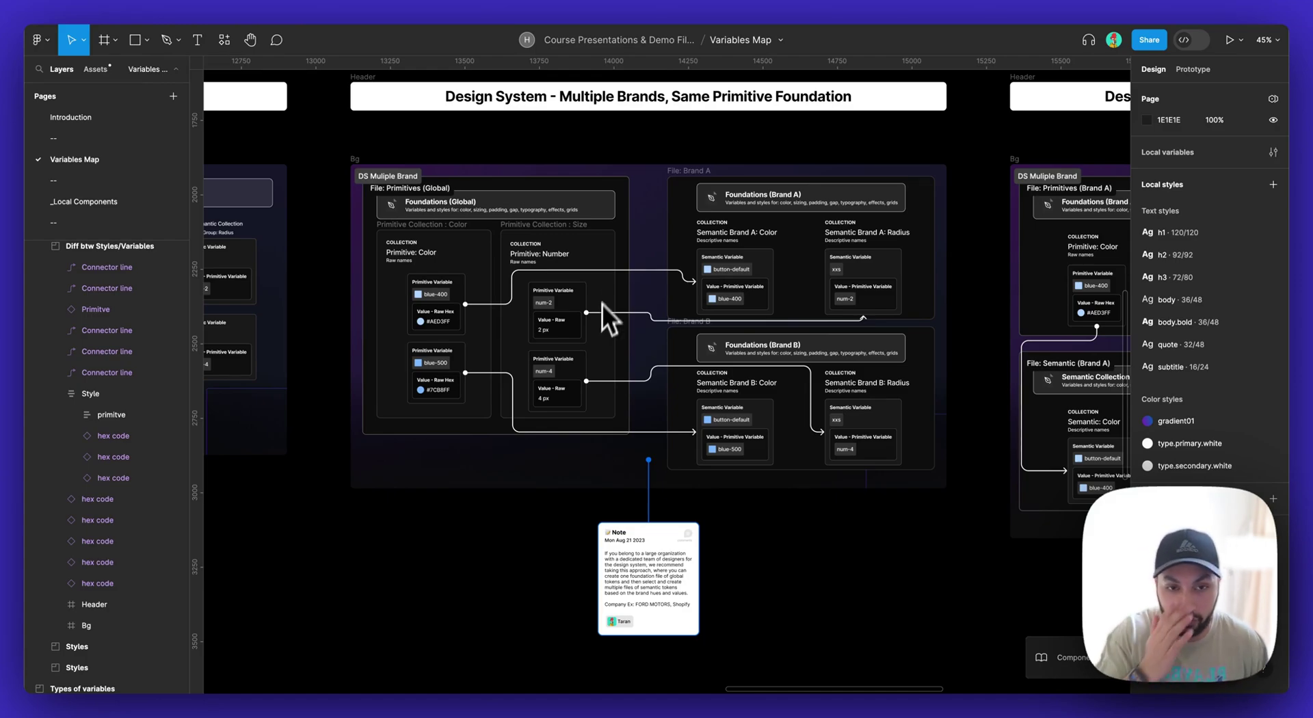
# Pan right to the Multiple Brands, Multiple Primitive Foundation board with separate brand primitives
pyautogui.hscroll(10, 673, 246)
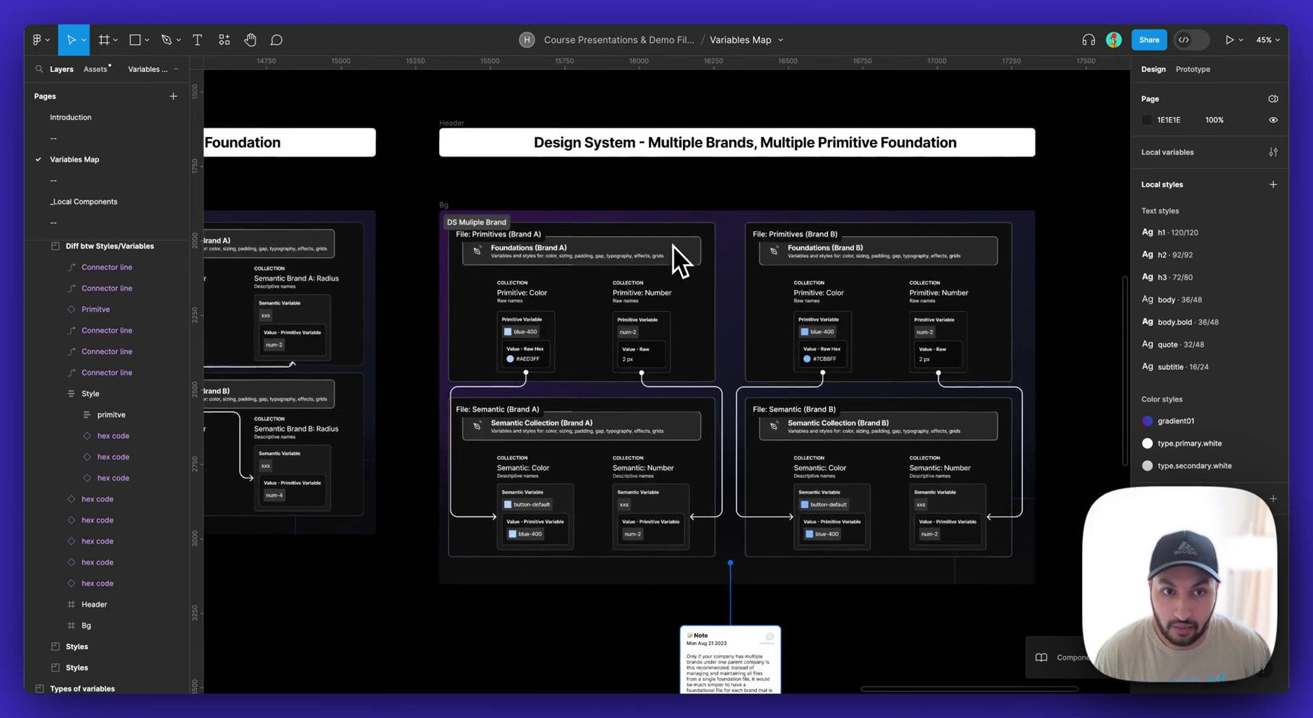
pyautogui.hscroll(2, 673, 246)
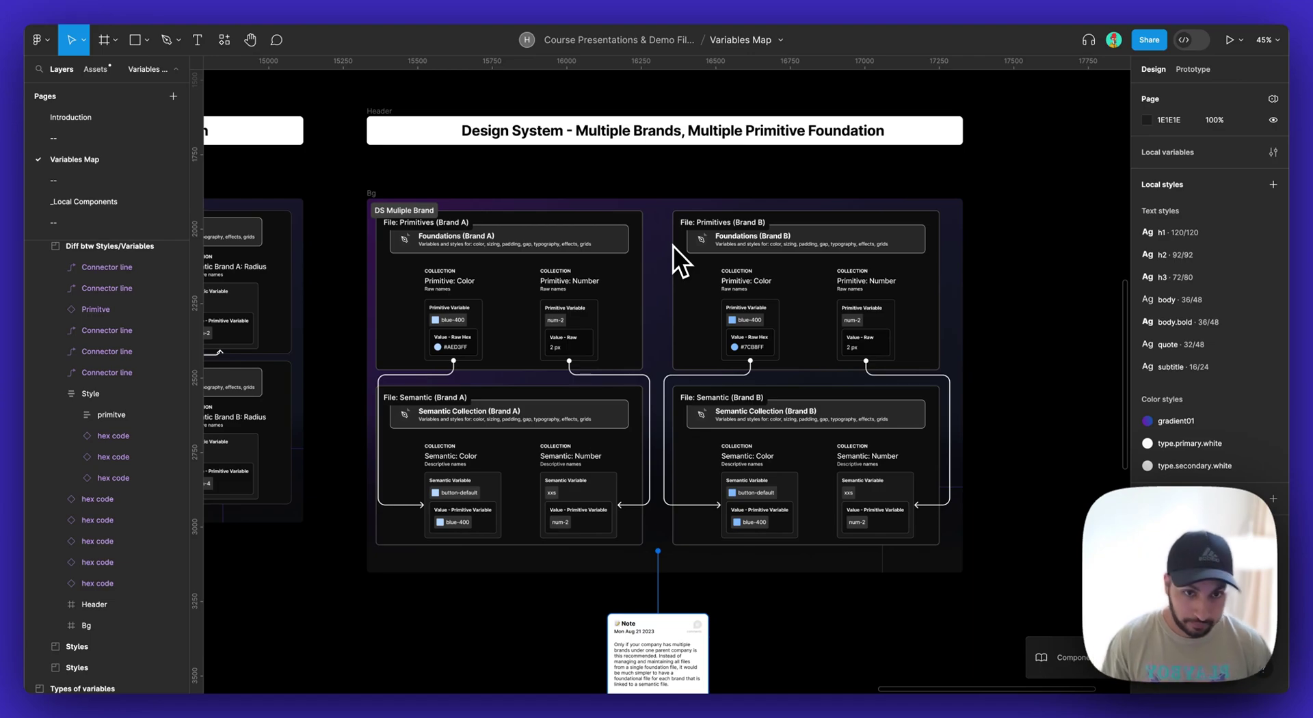
pyautogui.scroll(2, 568, 227)
pyautogui.scroll(1, 567, 227)
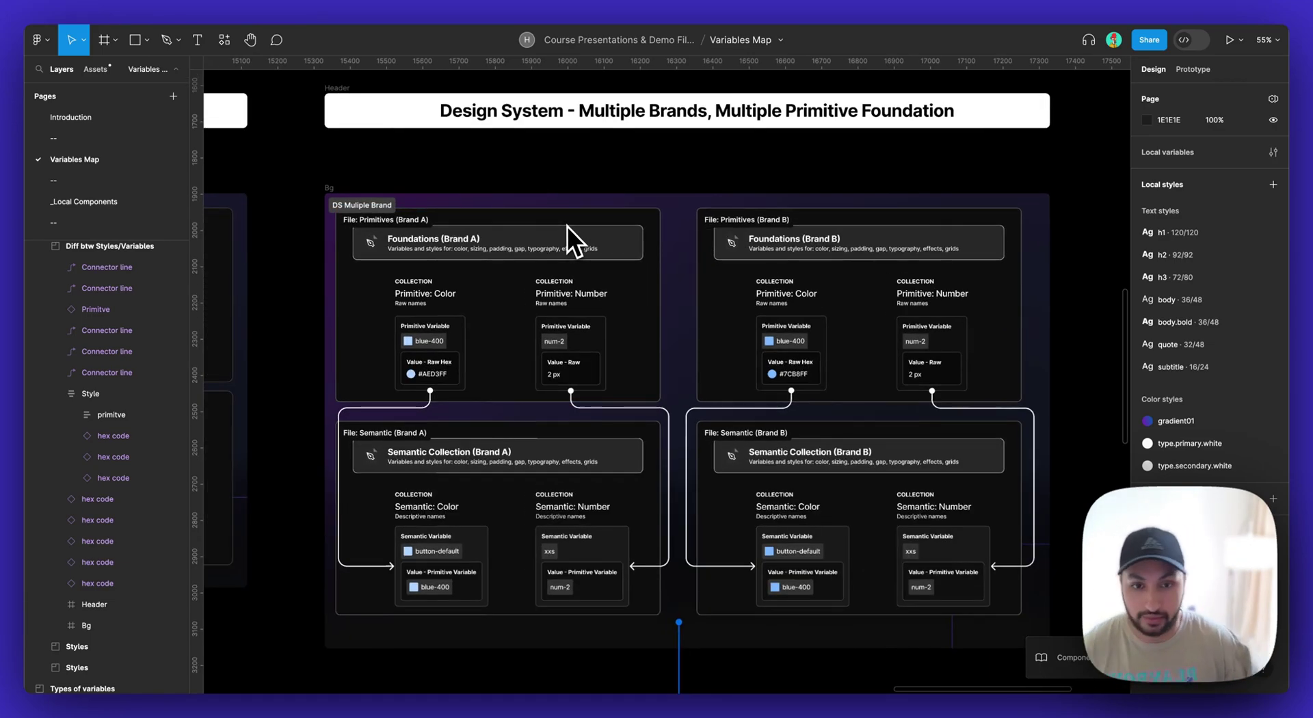
pyautogui.scroll(1, 552, 302)
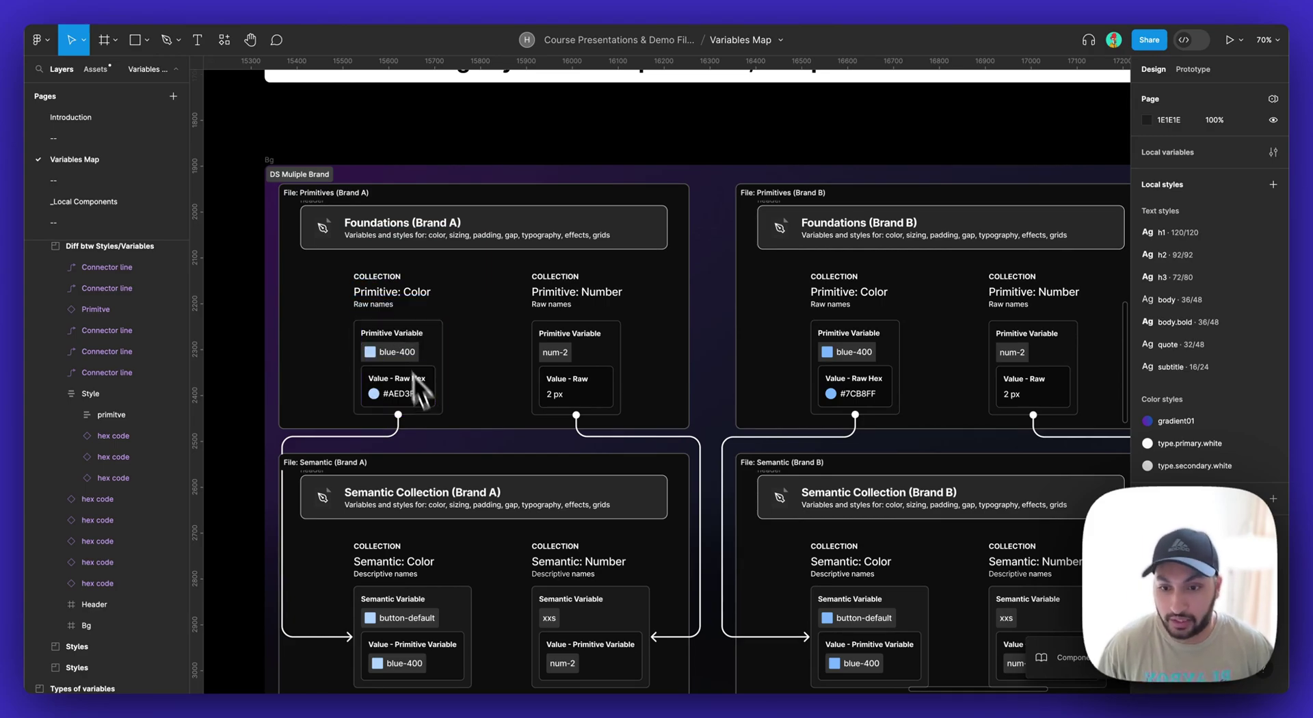
pyautogui.scroll(-2, 391, 536)
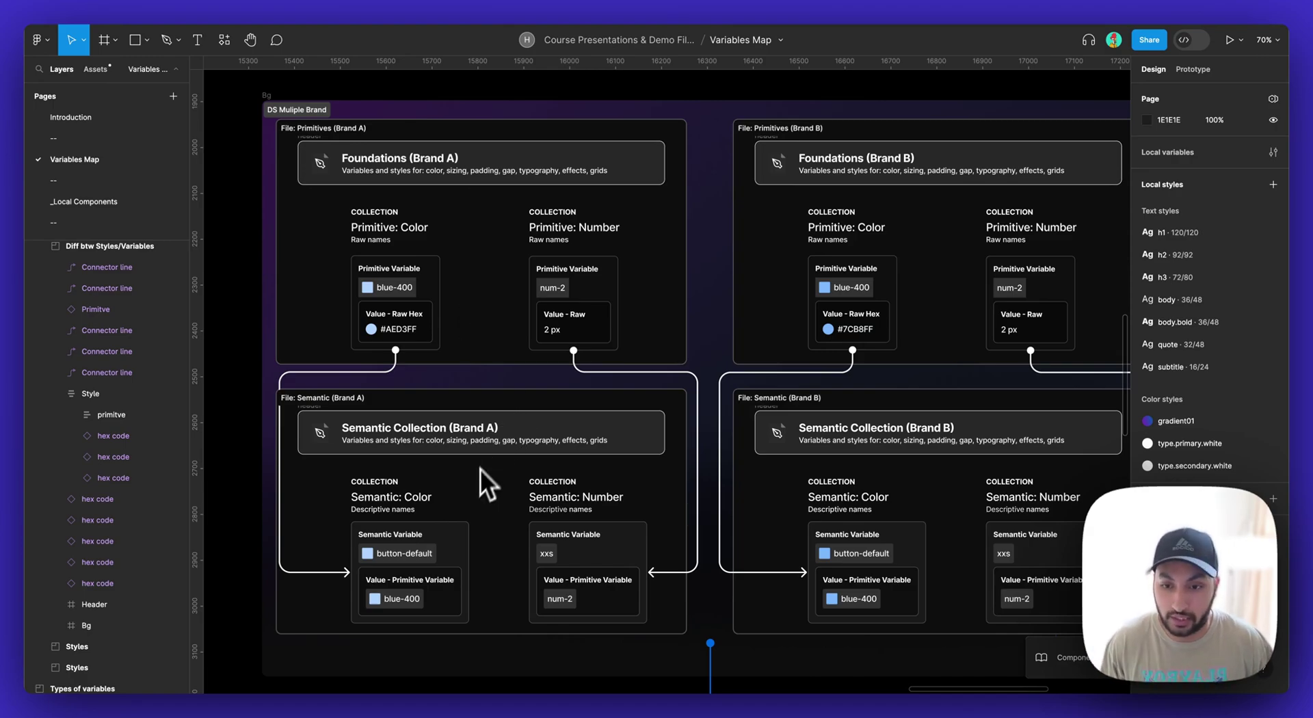
pyautogui.hscroll(5, 618, 495)
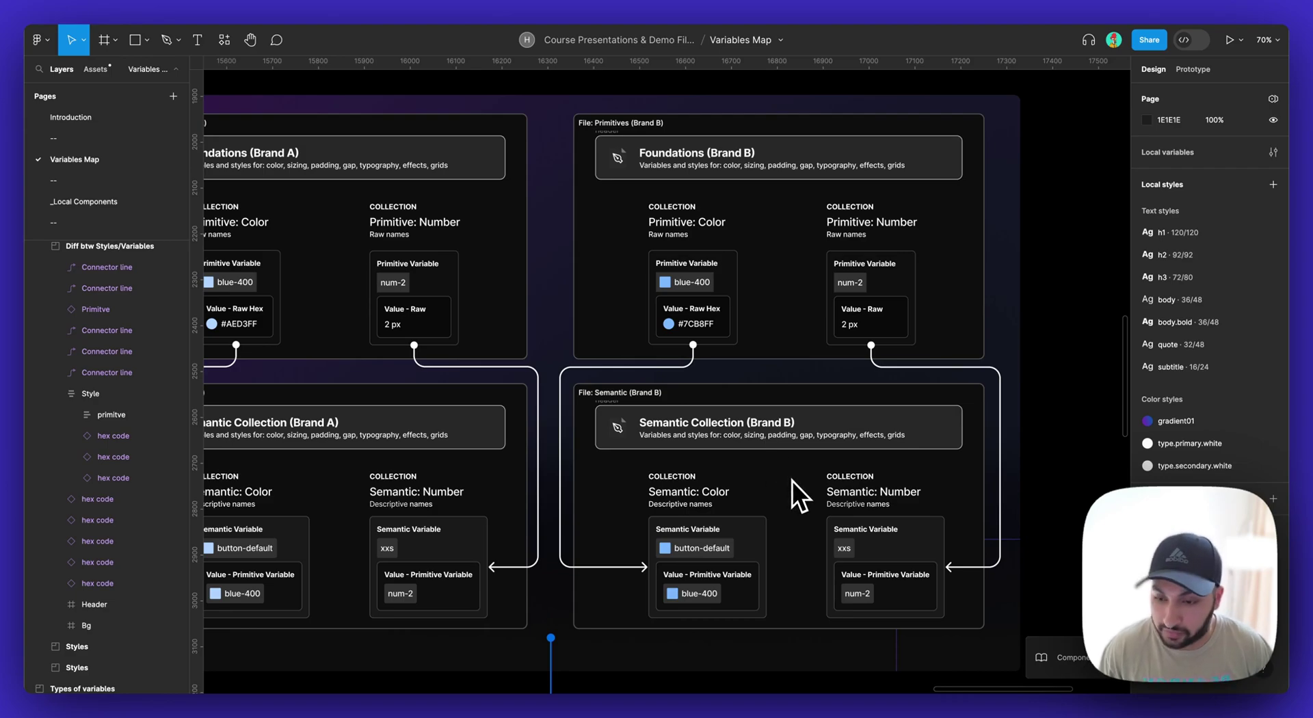
pyautogui.scroll(-5, 791, 482)
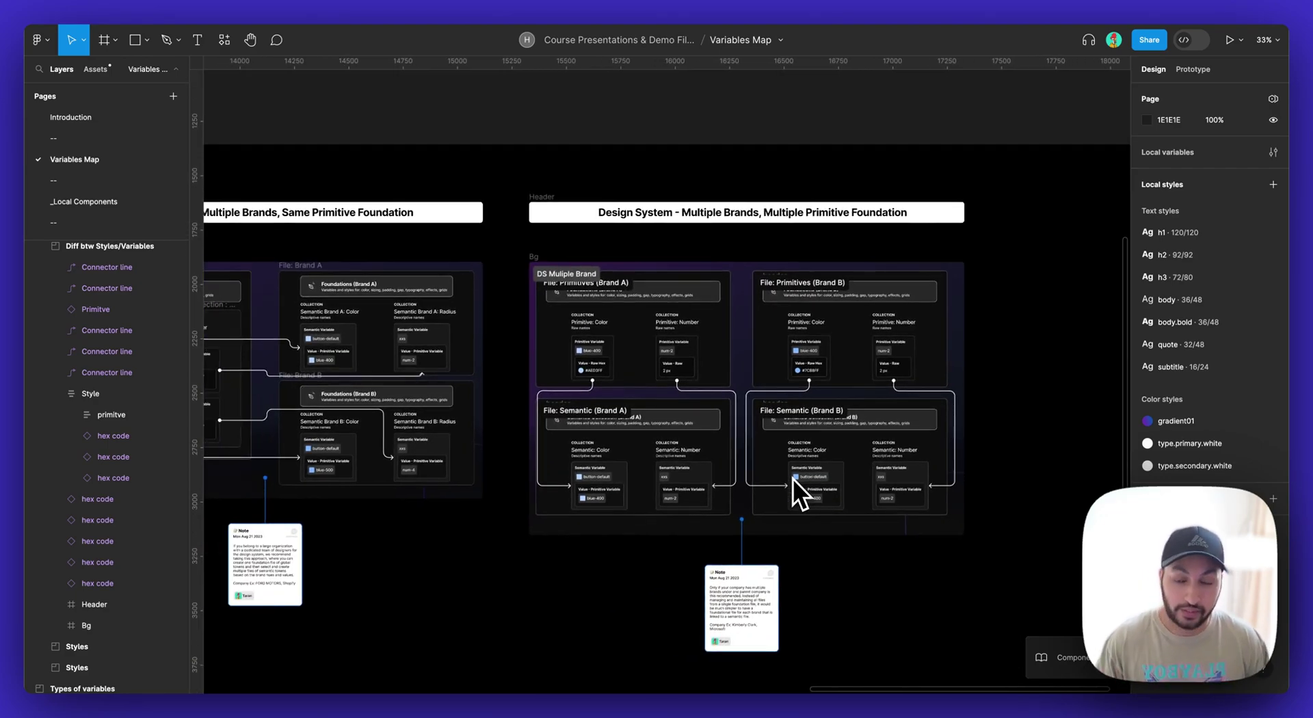
# Navigate from the Variables Resource Board to the Variables diagram linking Primitive and Semantic Collections
pyautogui.scroll(-4, 793, 479)
pyautogui.hscroll(-3, 793, 479)
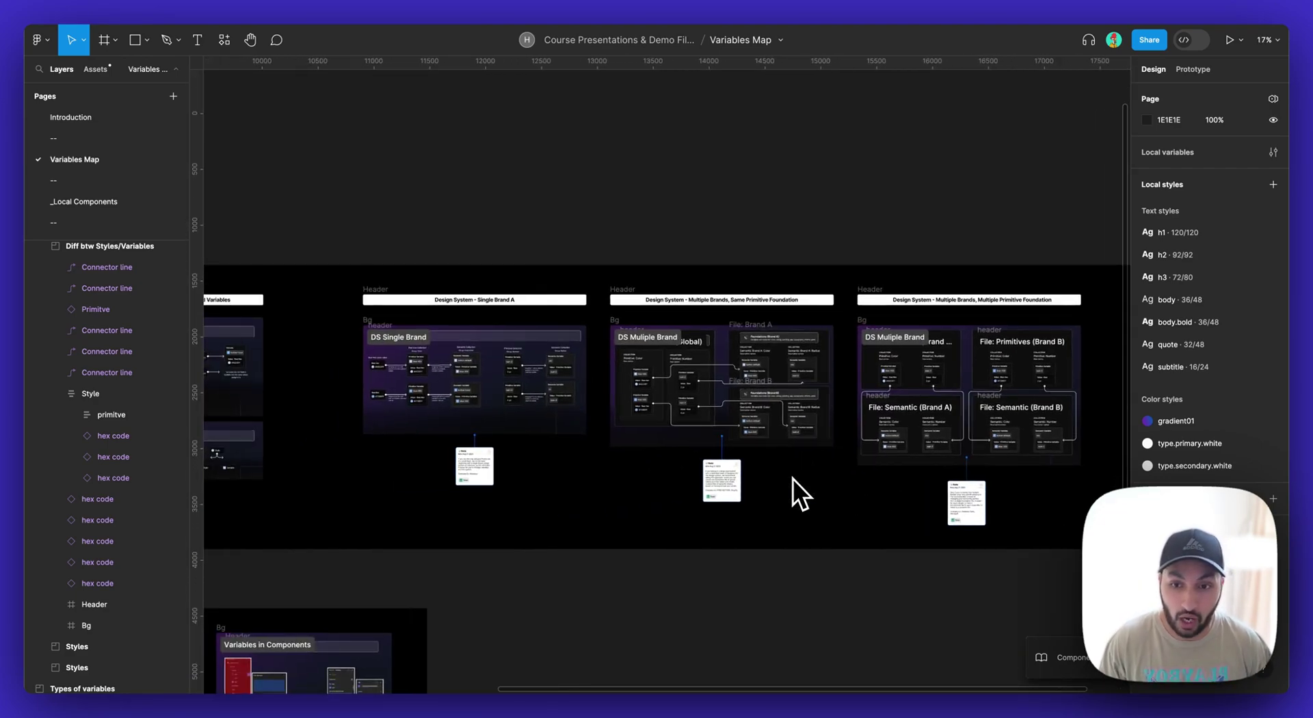
pyautogui.hscroll(-2, 793, 478)
pyautogui.hscroll(-5, 793, 479)
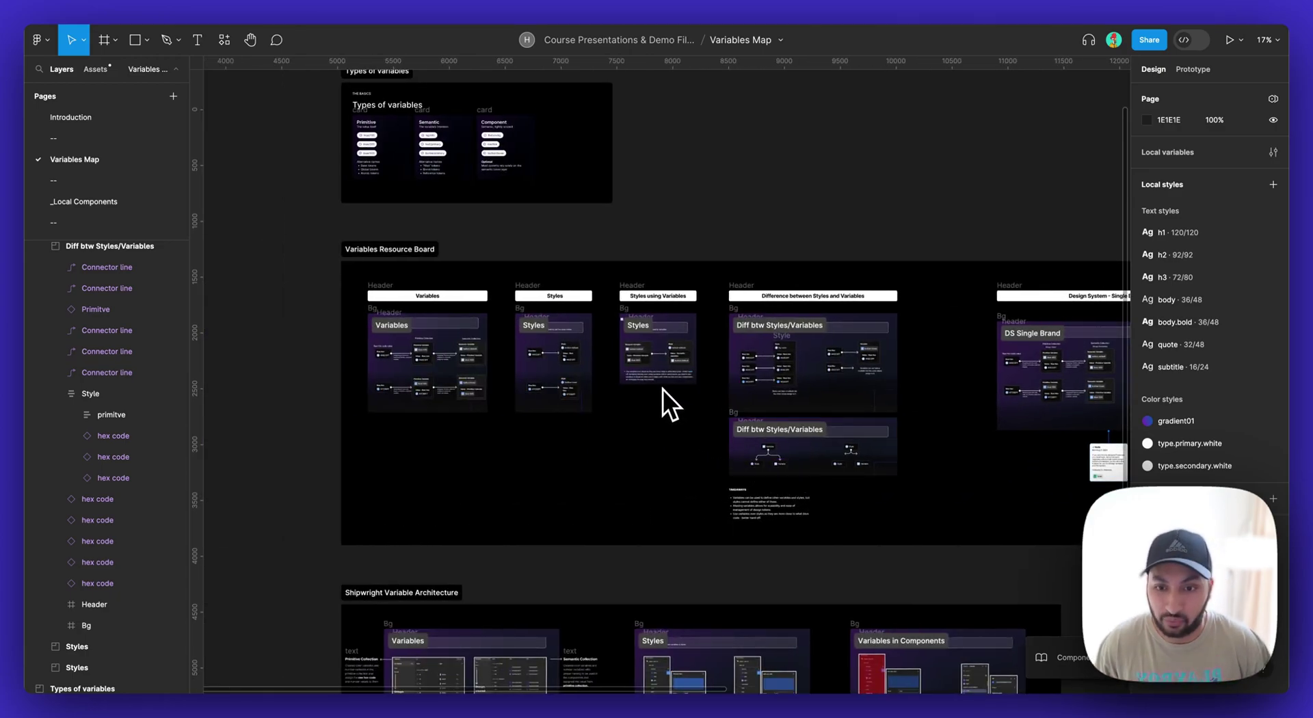
pyautogui.scroll(4, 431, 369)
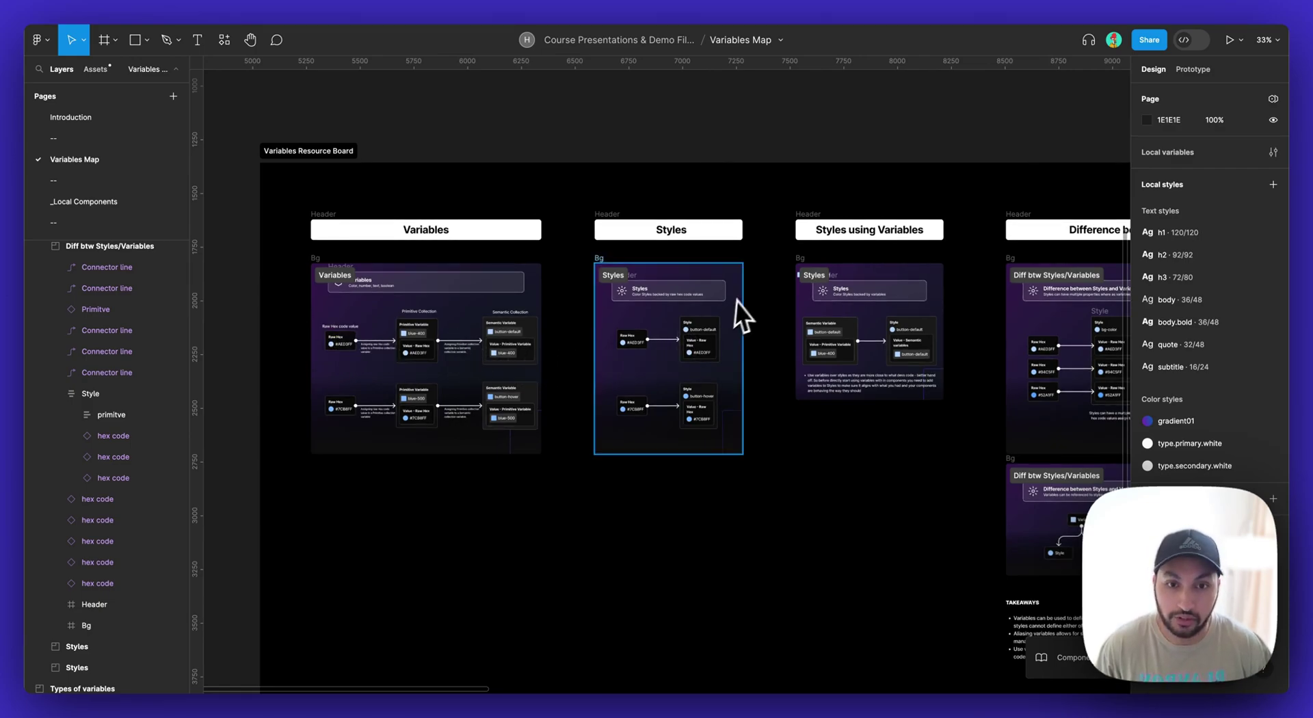
pyautogui.hscroll(3, 810, 371)
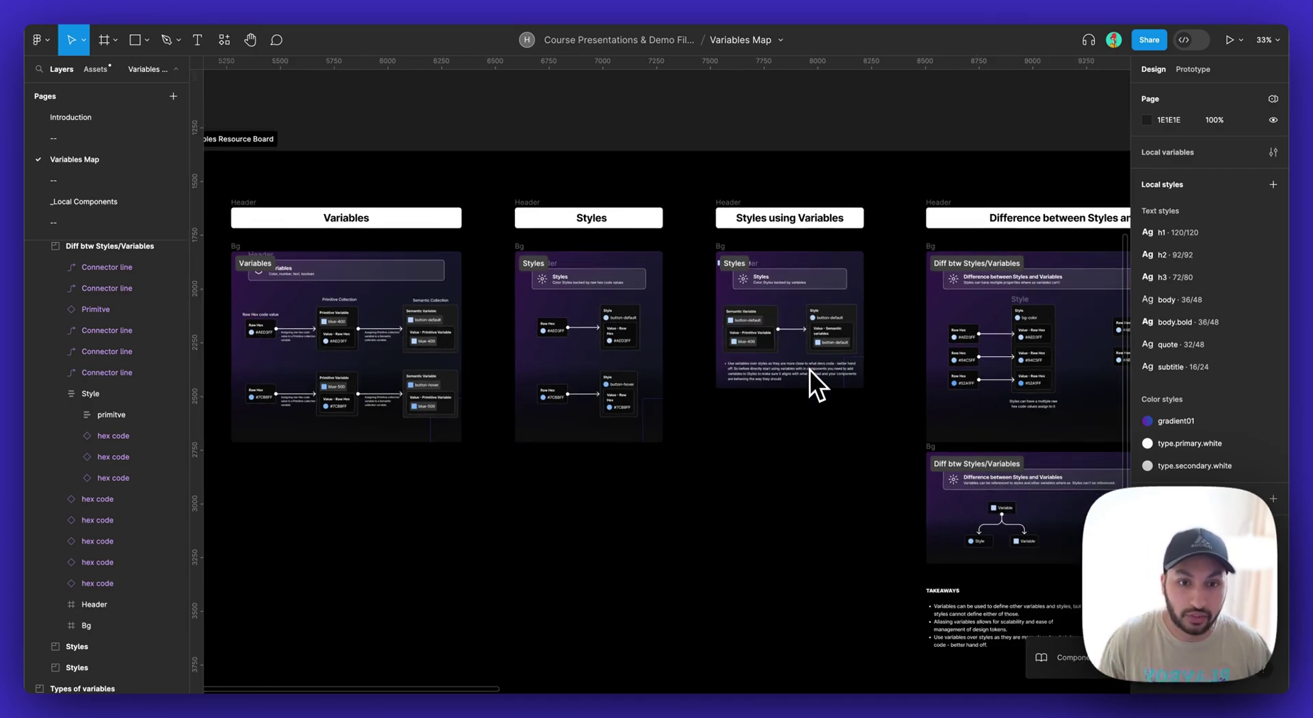
pyautogui.hscroll(10, 809, 371)
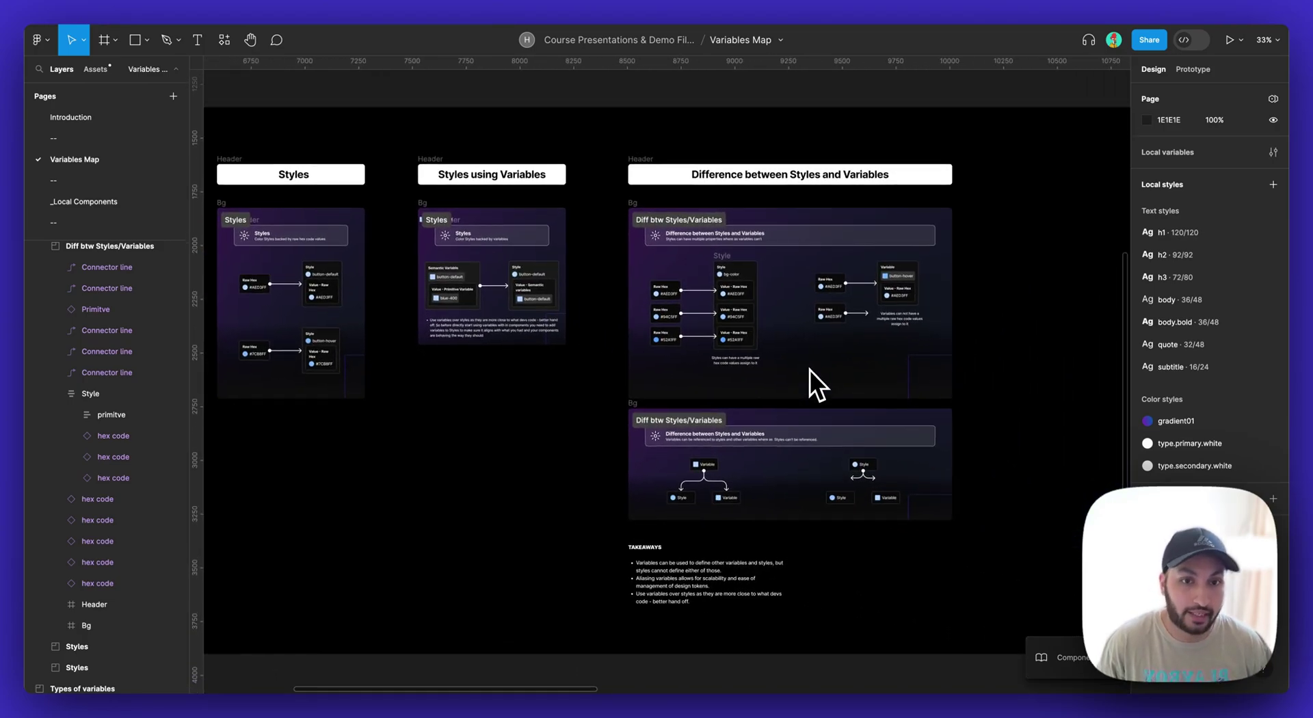
pyautogui.scroll(-5, 809, 370)
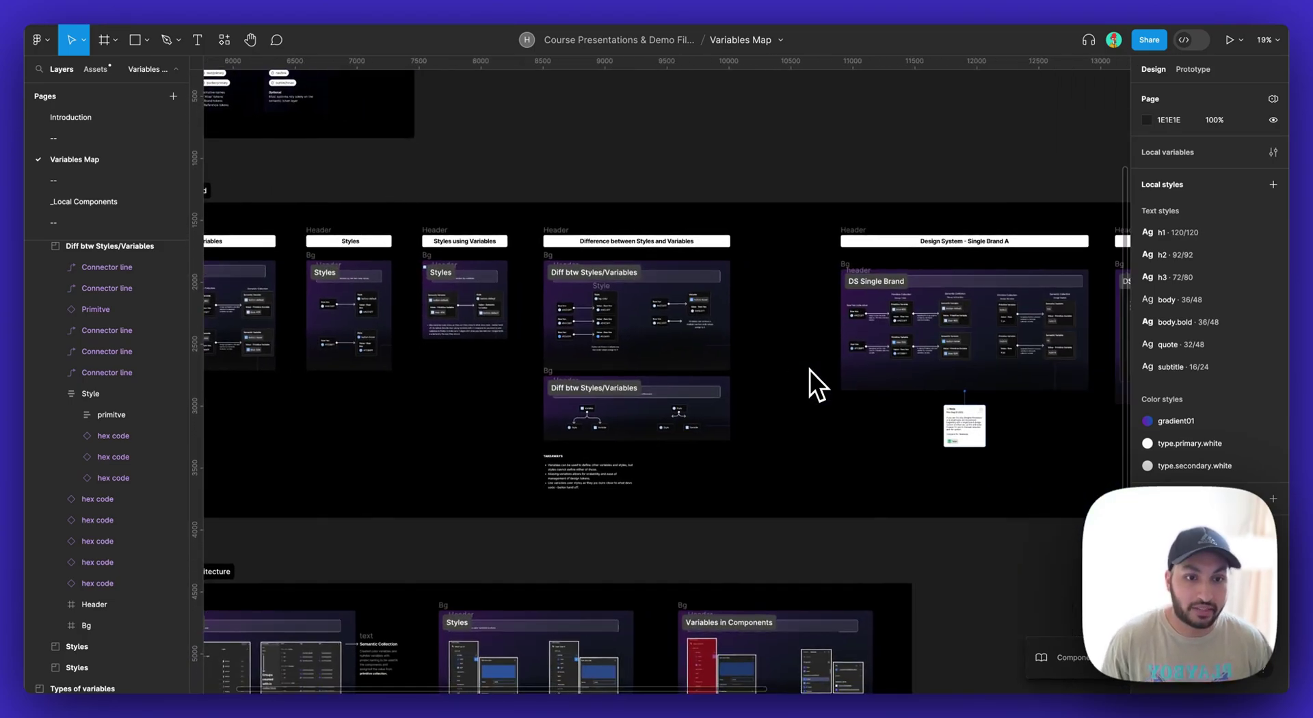
pyautogui.hscroll(10, 809, 371)
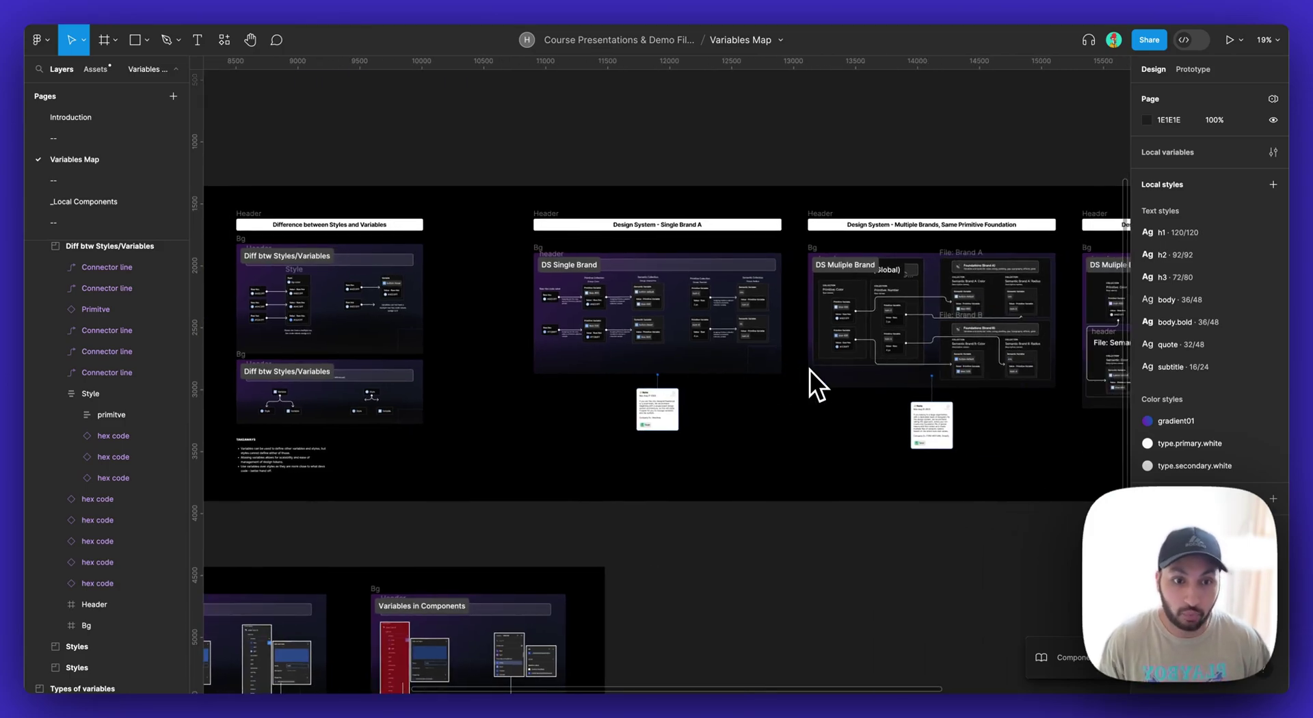
pyautogui.scroll(-3, 810, 370)
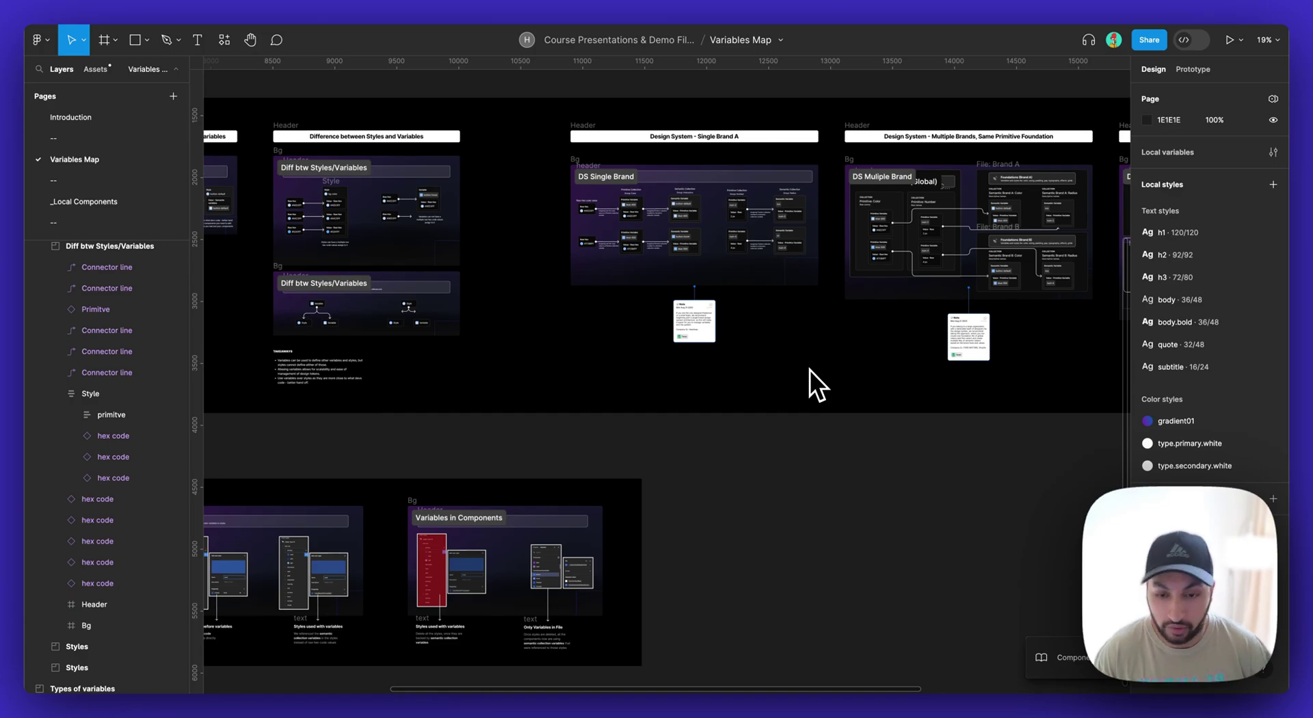
pyautogui.scroll(-3, 809, 371)
pyautogui.hscroll(-3, 310, 418)
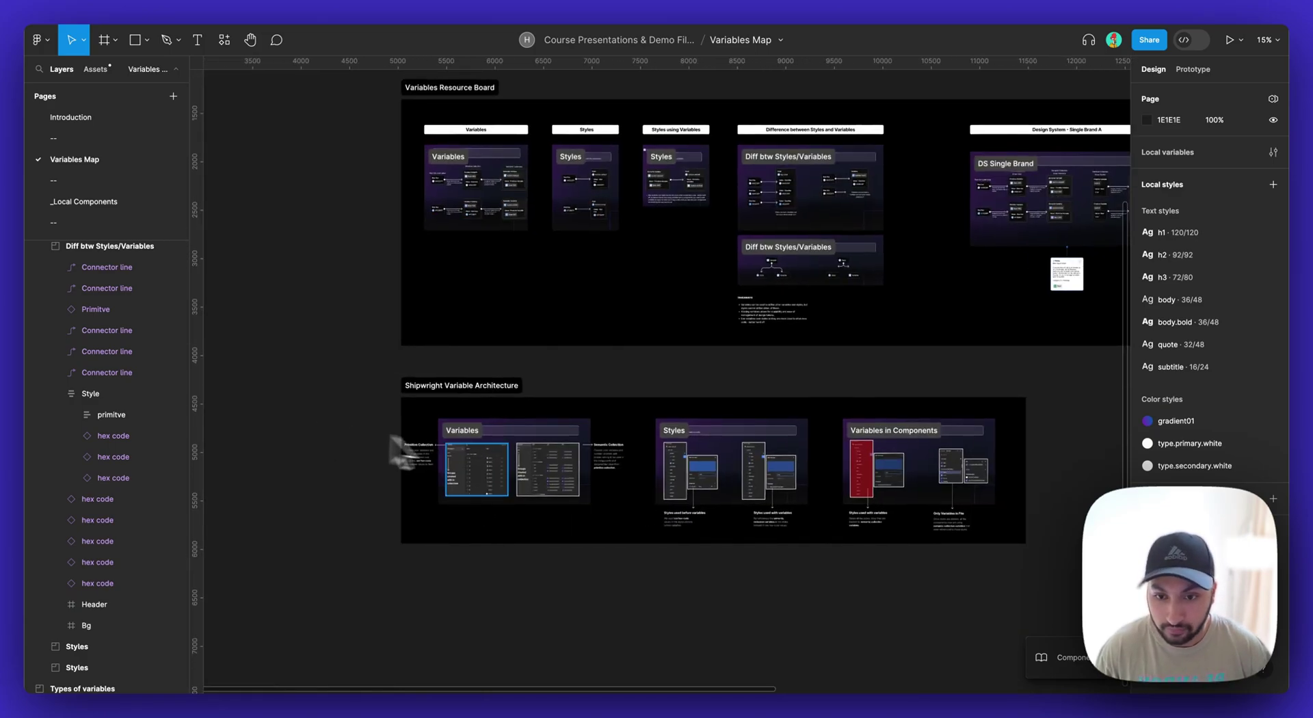
pyautogui.scroll(5, 478, 450)
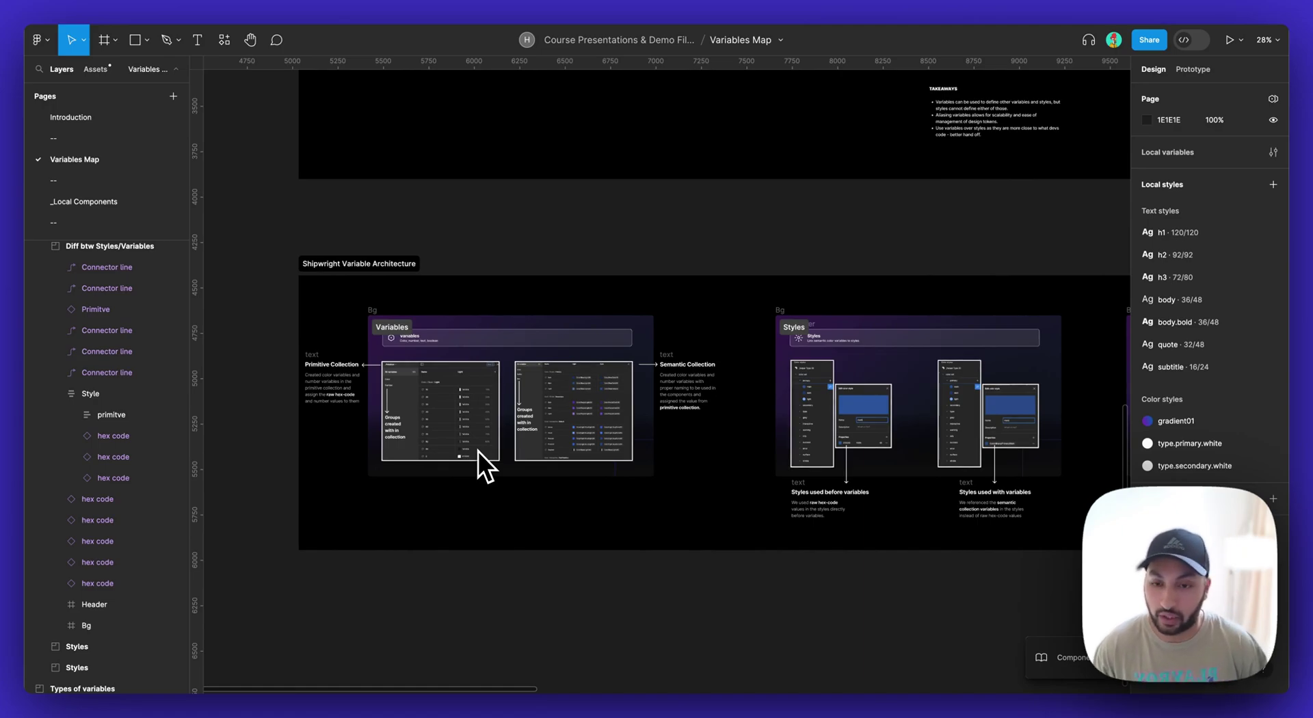
# Zoom into the Variables board, framing the Primitive and Semantic Collection screenshots and the Semantic note
pyautogui.scroll(5, 478, 449)
pyautogui.hscroll(-3, 478, 451)
pyautogui.scroll(1, 478, 451)
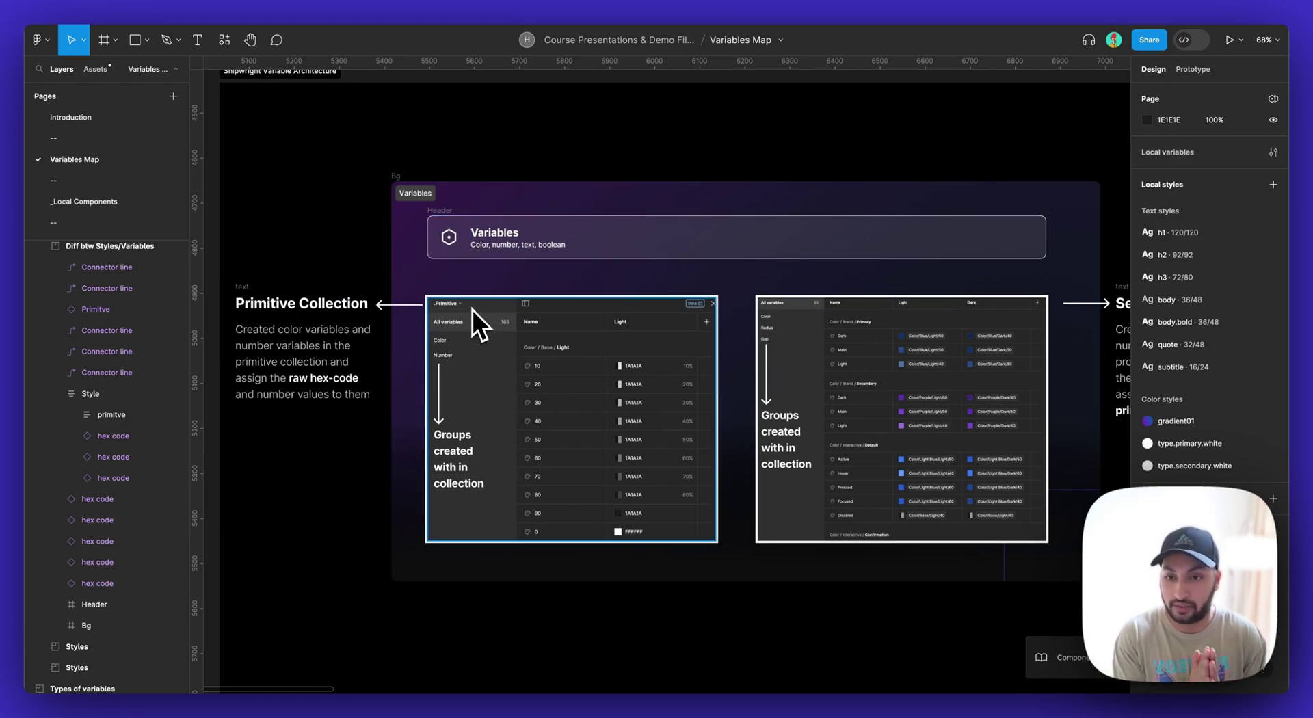
pyautogui.scroll(-6, 471, 309)
pyautogui.scroll(8, 478, 310)
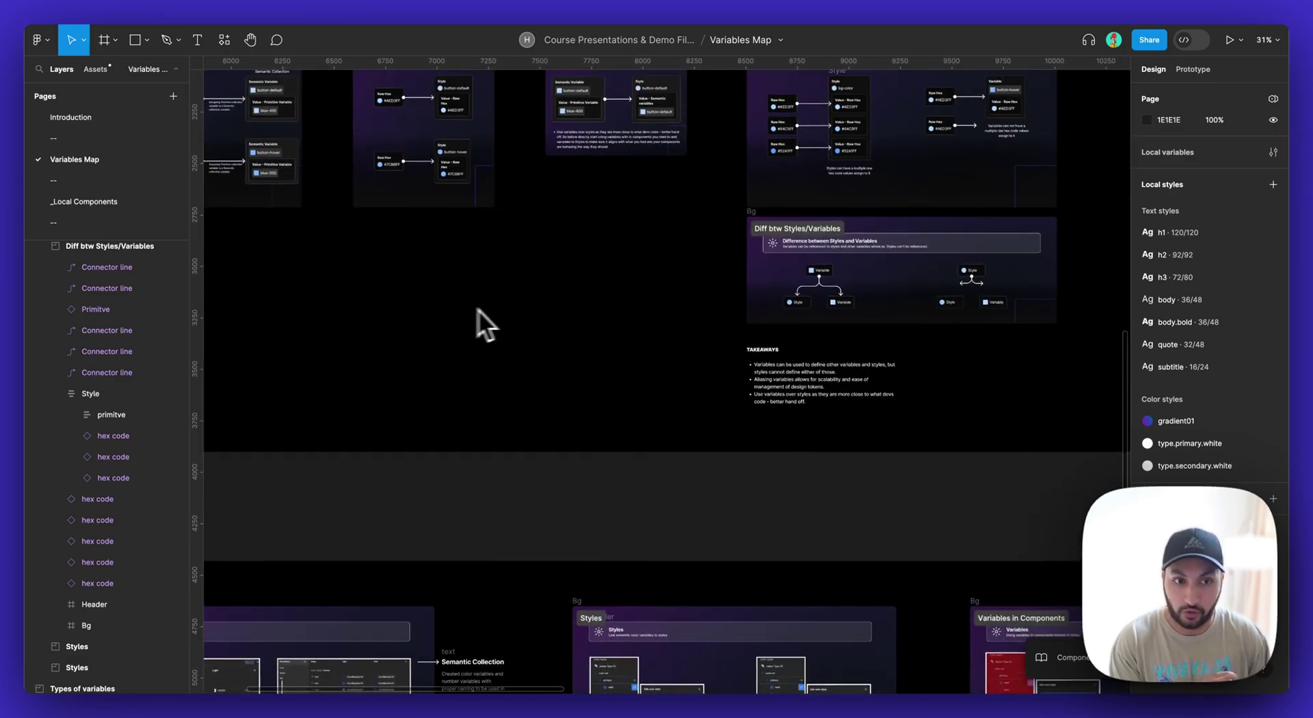
pyautogui.hscroll(3, 571, 304)
pyautogui.hscroll(7, 571, 305)
pyautogui.scroll(2, 571, 305)
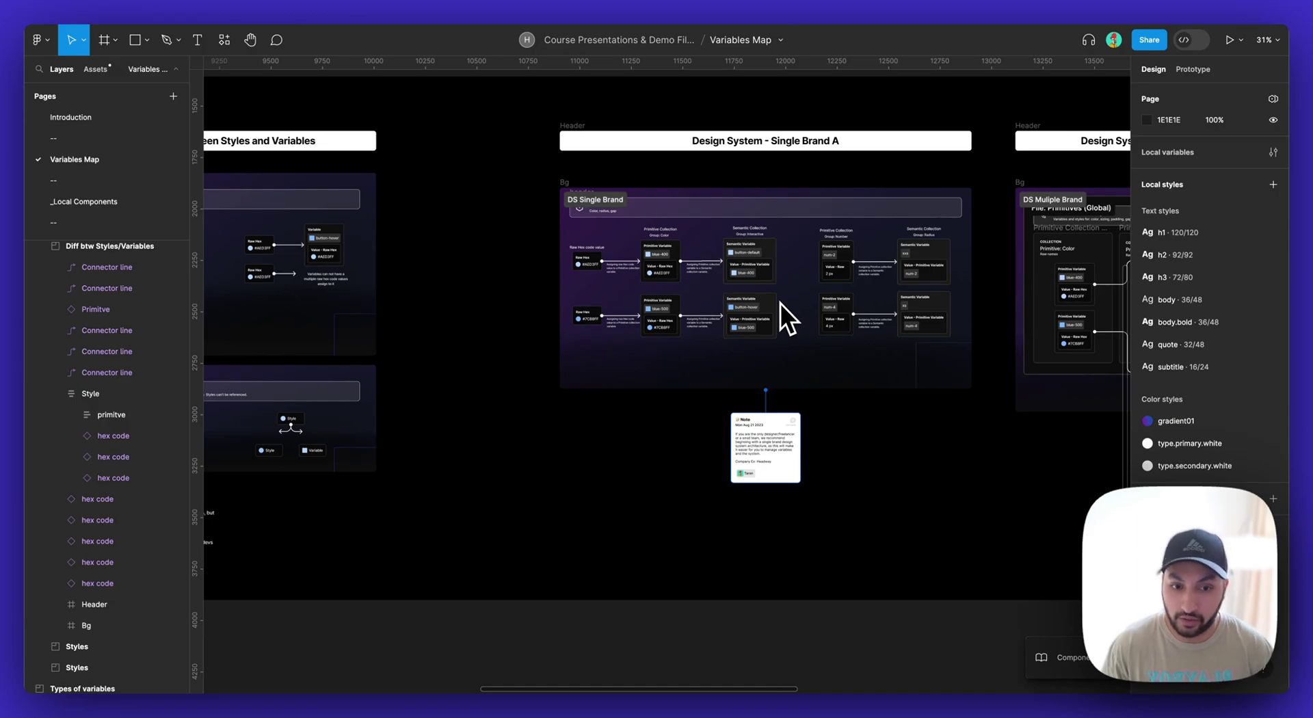
pyautogui.scroll(-8, 779, 302)
pyautogui.hscroll(-3, 780, 302)
pyautogui.scroll(-2, 779, 302)
pyautogui.scroll(5, 466, 422)
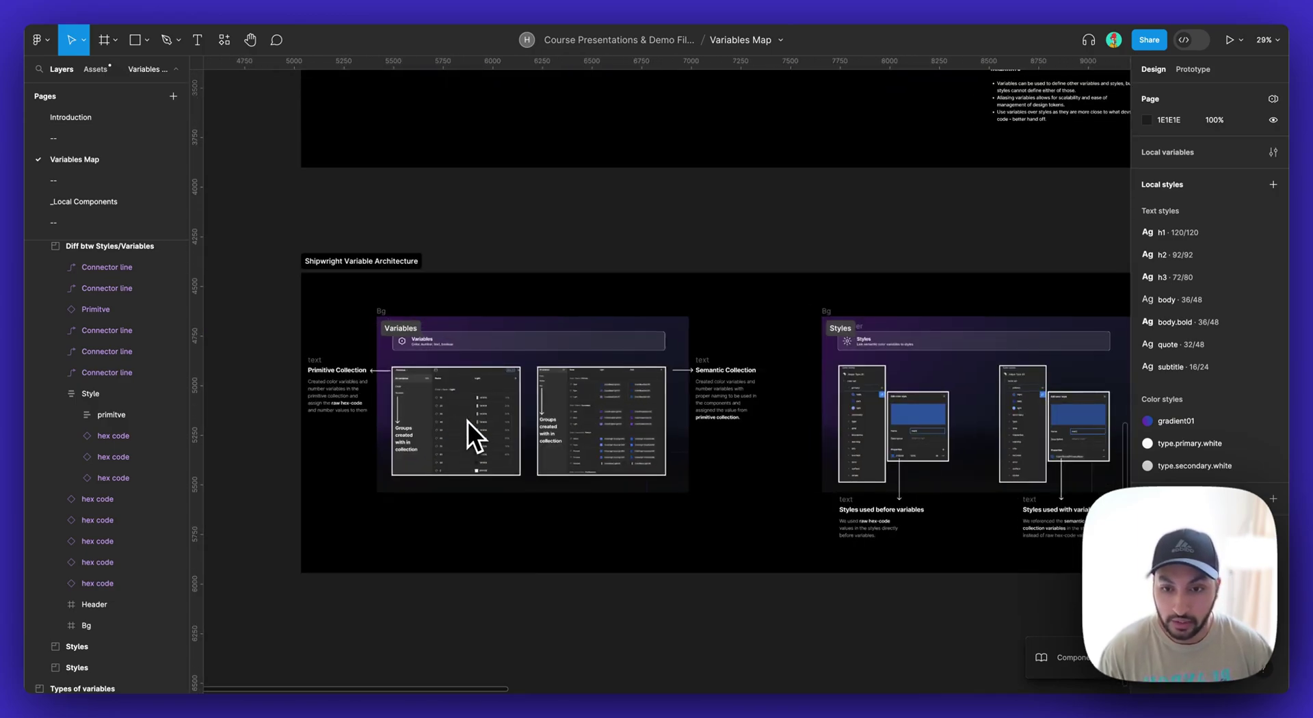
pyautogui.scroll(8, 466, 421)
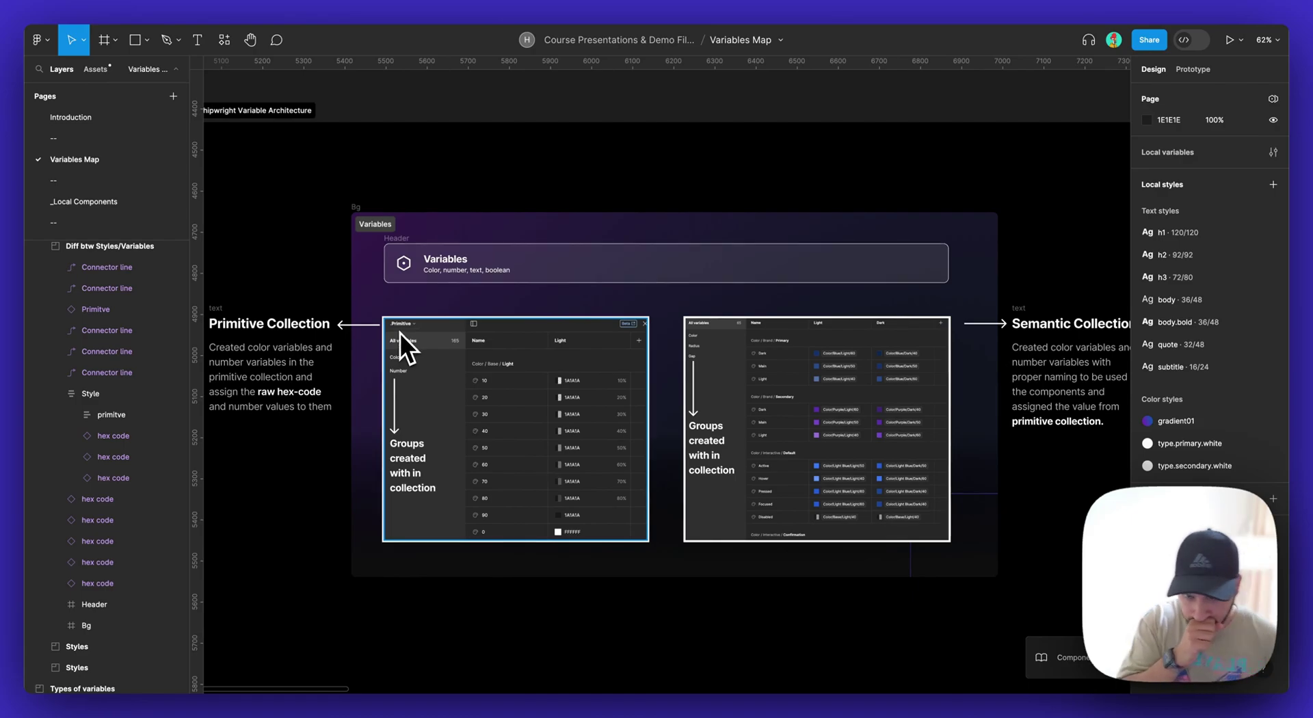
pyautogui.scroll(2, 415, 363)
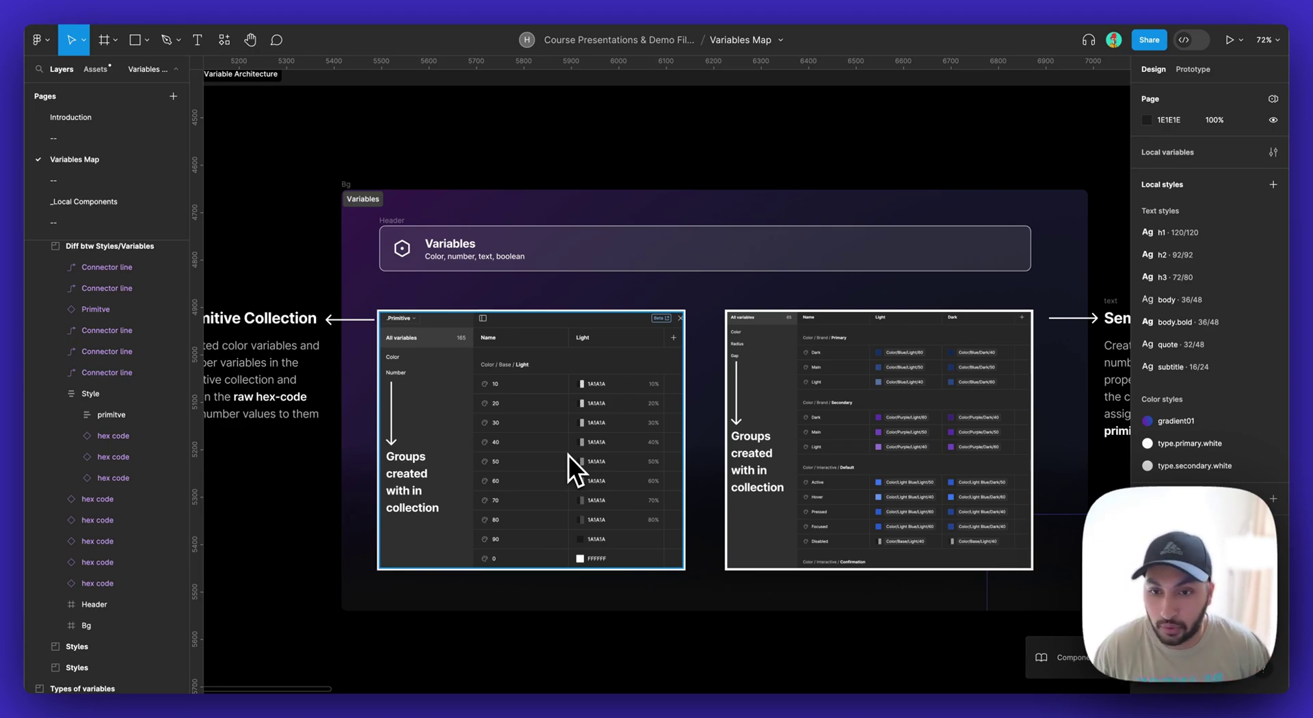
pyautogui.scroll(-3, 568, 455)
pyautogui.hscroll(-2, 568, 455)
pyautogui.hscroll(2, 569, 455)
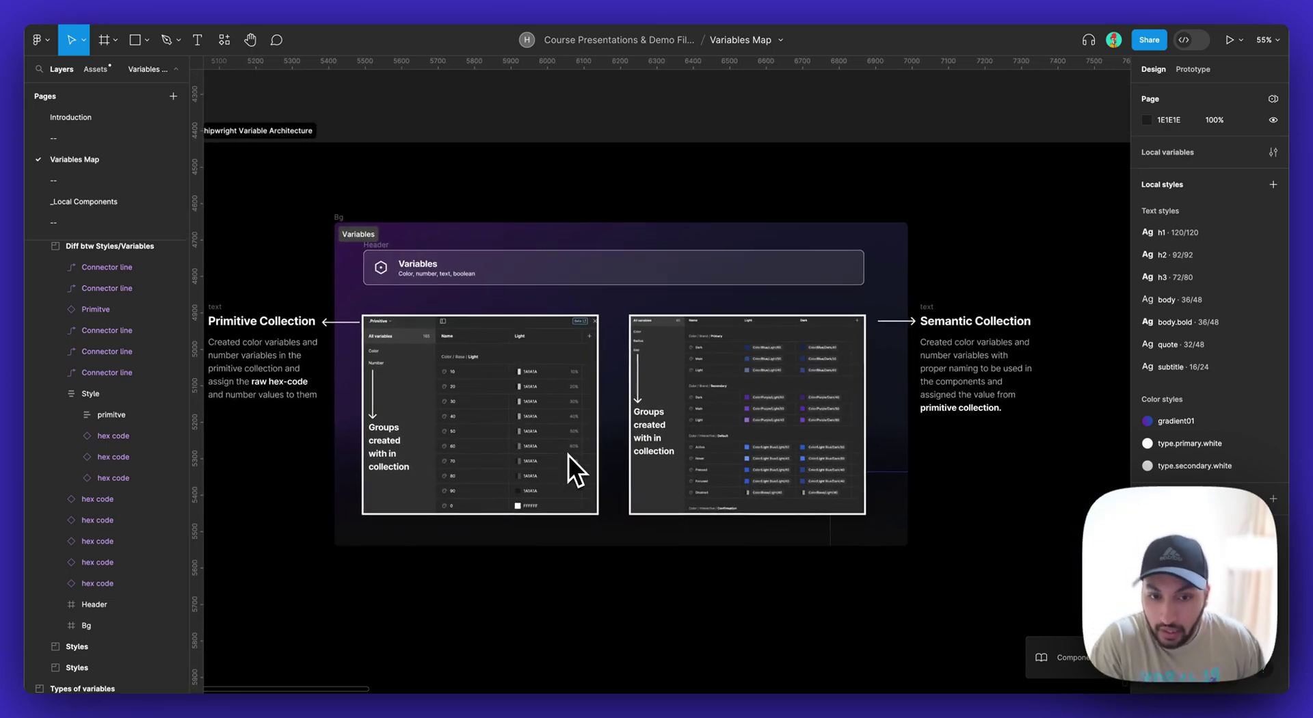
pyautogui.scroll(3, 683, 348)
# Zoom in on the Semantic Collection screenshot to read its color and number variables
pyautogui.hscroll(2, 684, 347)
pyautogui.scroll(-1, 684, 347)
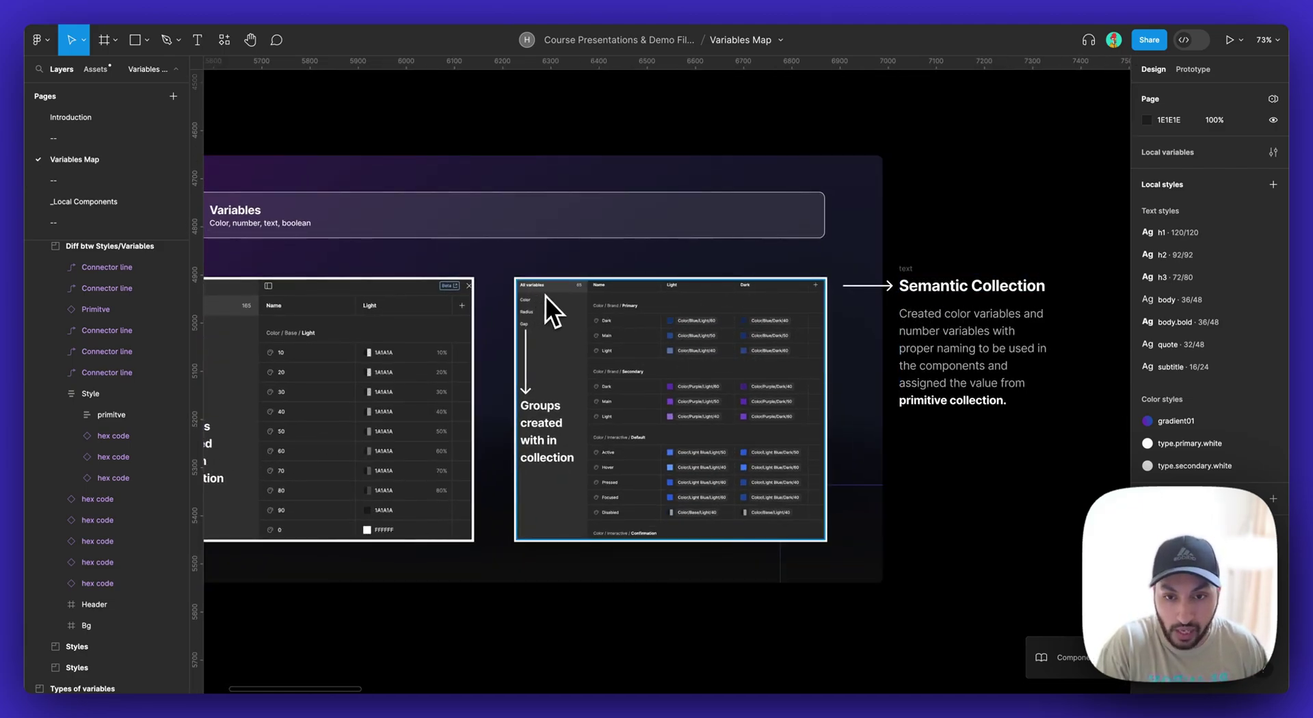
pyautogui.scroll(2, 537, 290)
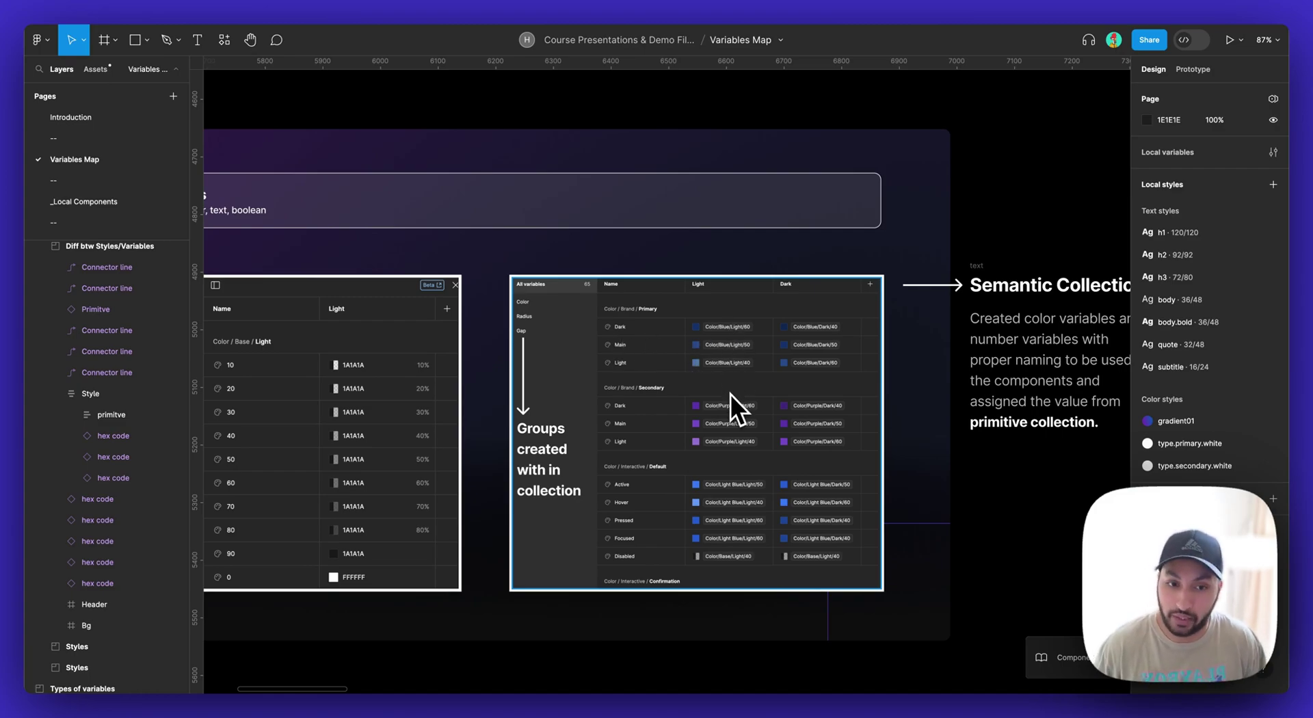
pyautogui.scroll(3, 725, 314)
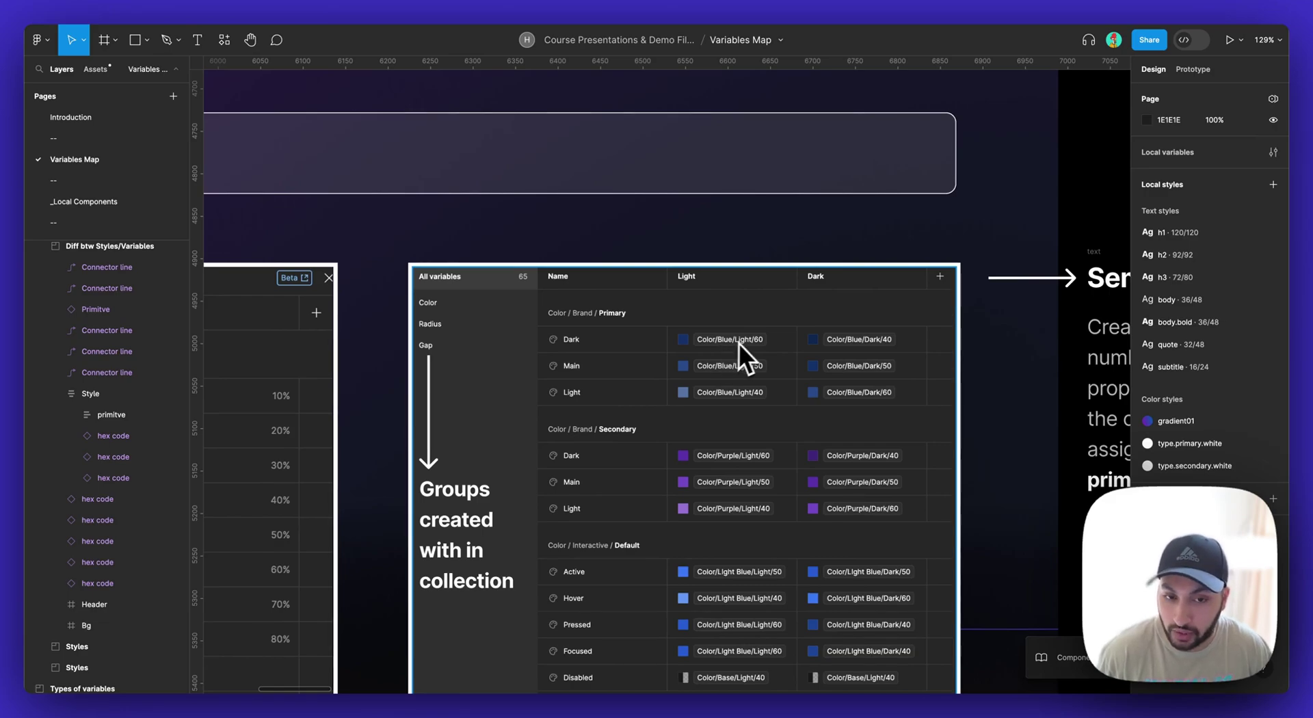
# Zoom back out and pan right to the Styles board
pyautogui.scroll(-5, 760, 409)
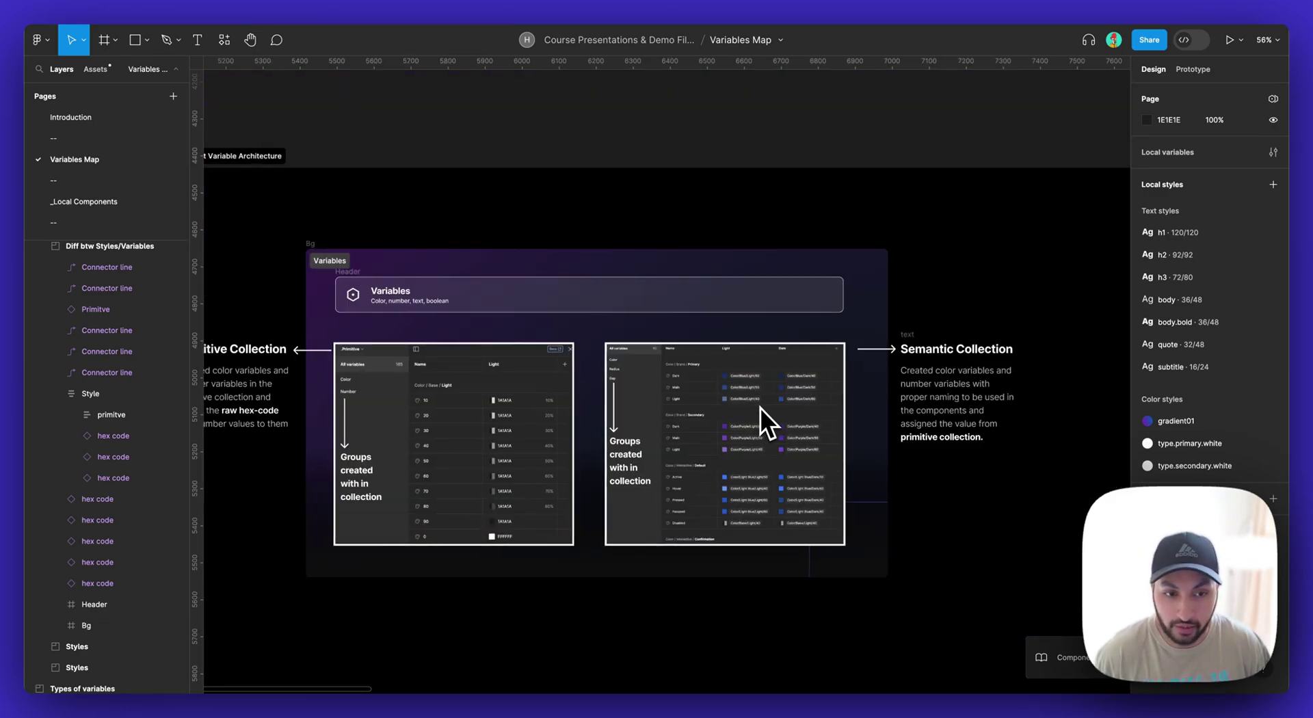
pyautogui.hscroll(5, 761, 408)
pyautogui.hscroll(5, 760, 407)
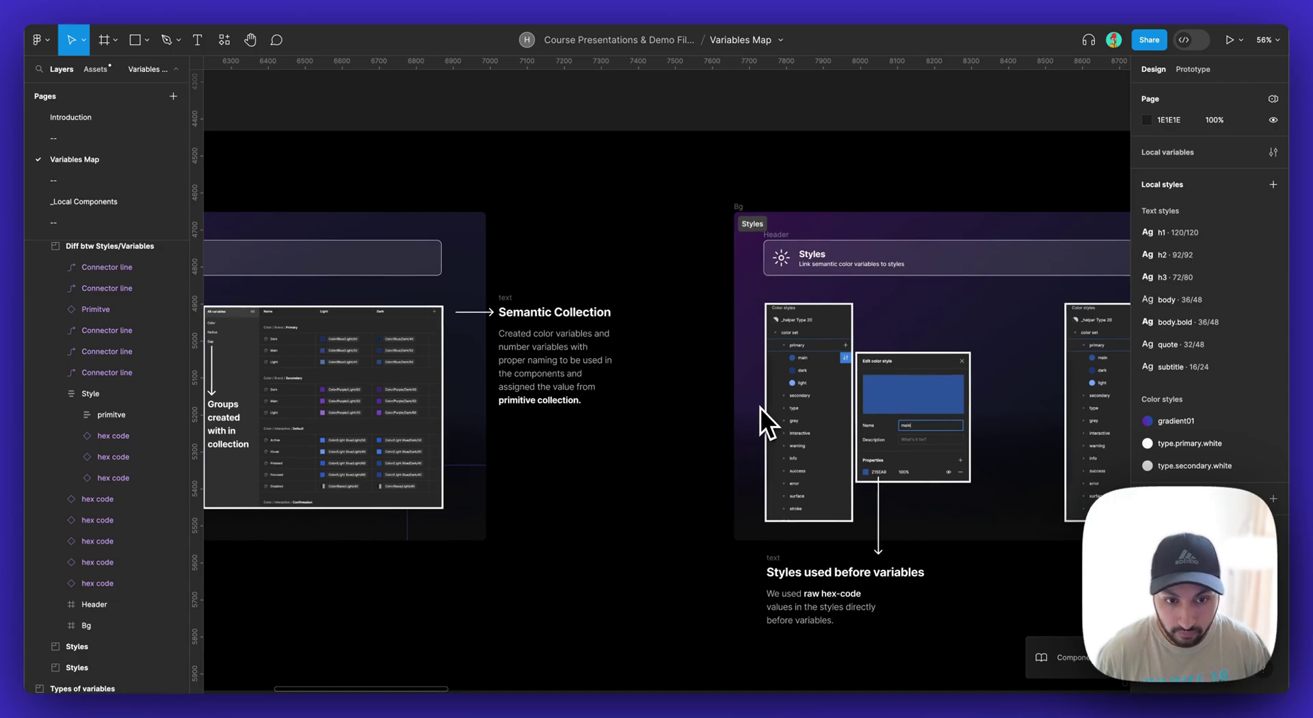
# Examine the before-variables and with-variables color style panels, then zoom out to frame the board
pyautogui.scroll(2, 761, 407)
pyautogui.scroll(1, 683, 427)
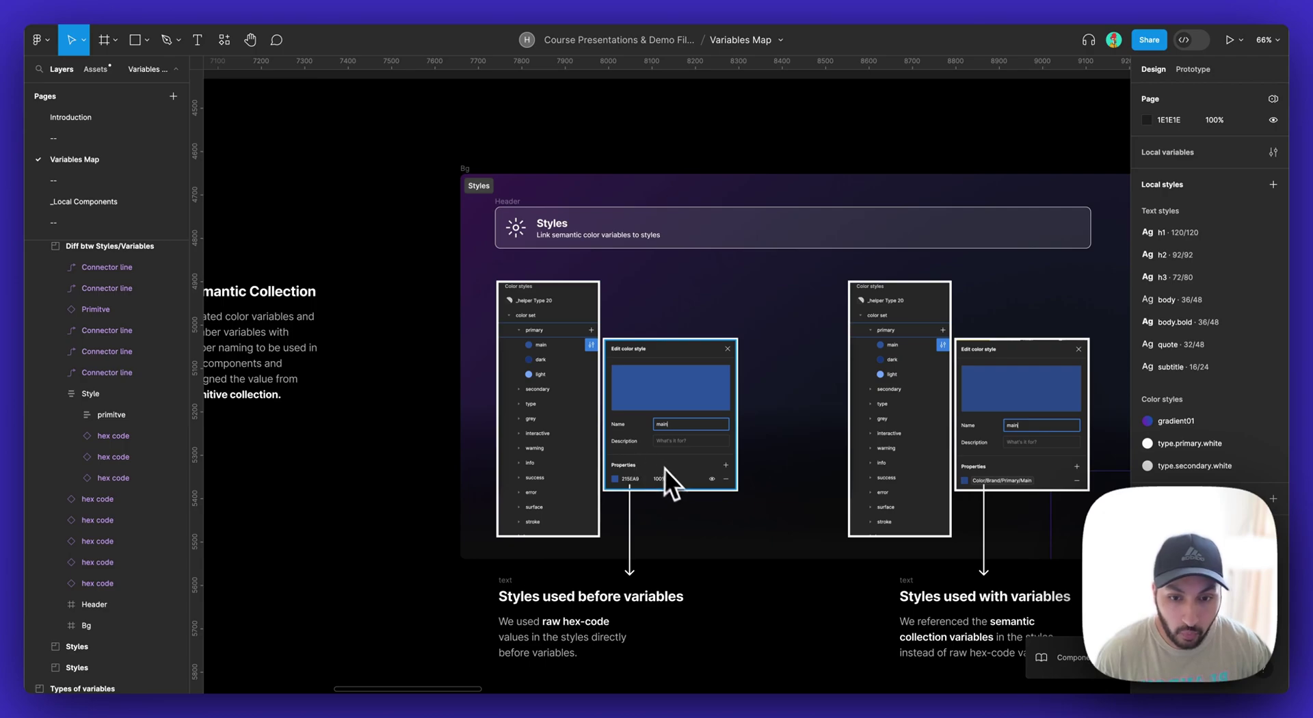
pyautogui.hscroll(3, 660, 479)
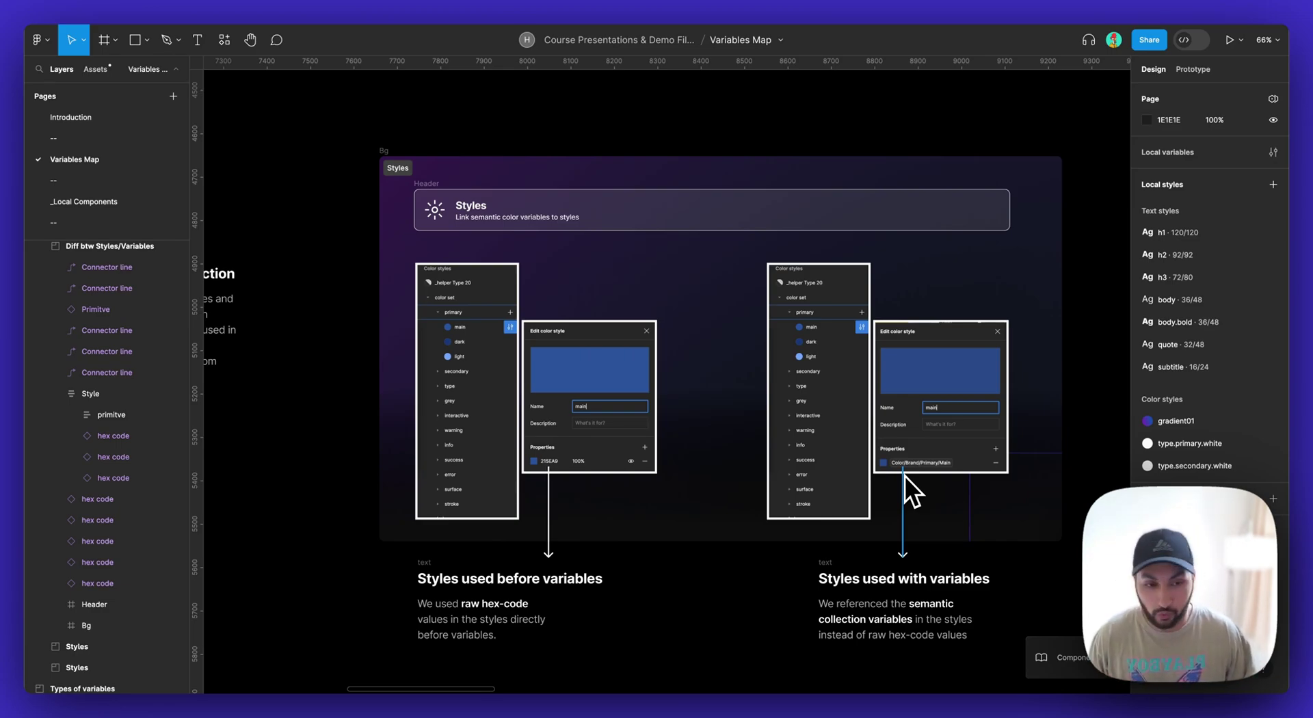
pyautogui.scroll(-3, 904, 476)
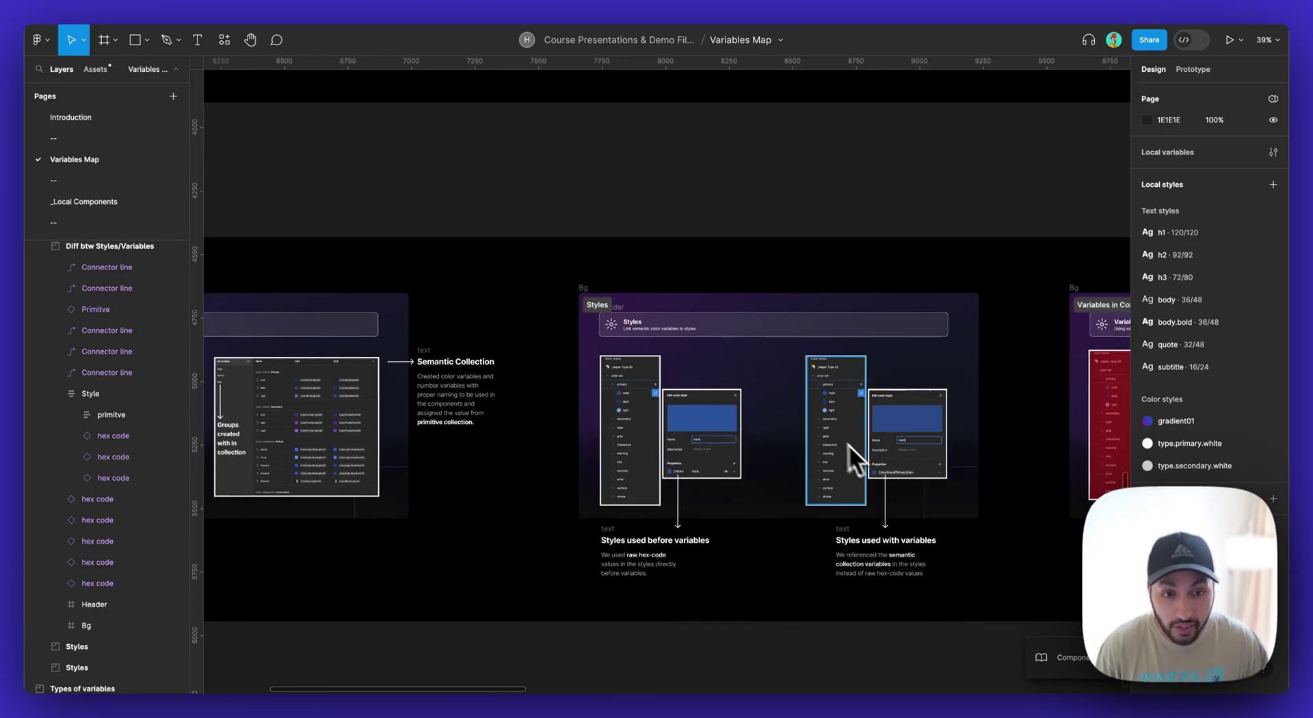
# Pan right to the Variables in Components board and zoom out to 25% beside Styles
pyautogui.scroll(3, 827, 432)
pyautogui.hscroll(10, 826, 432)
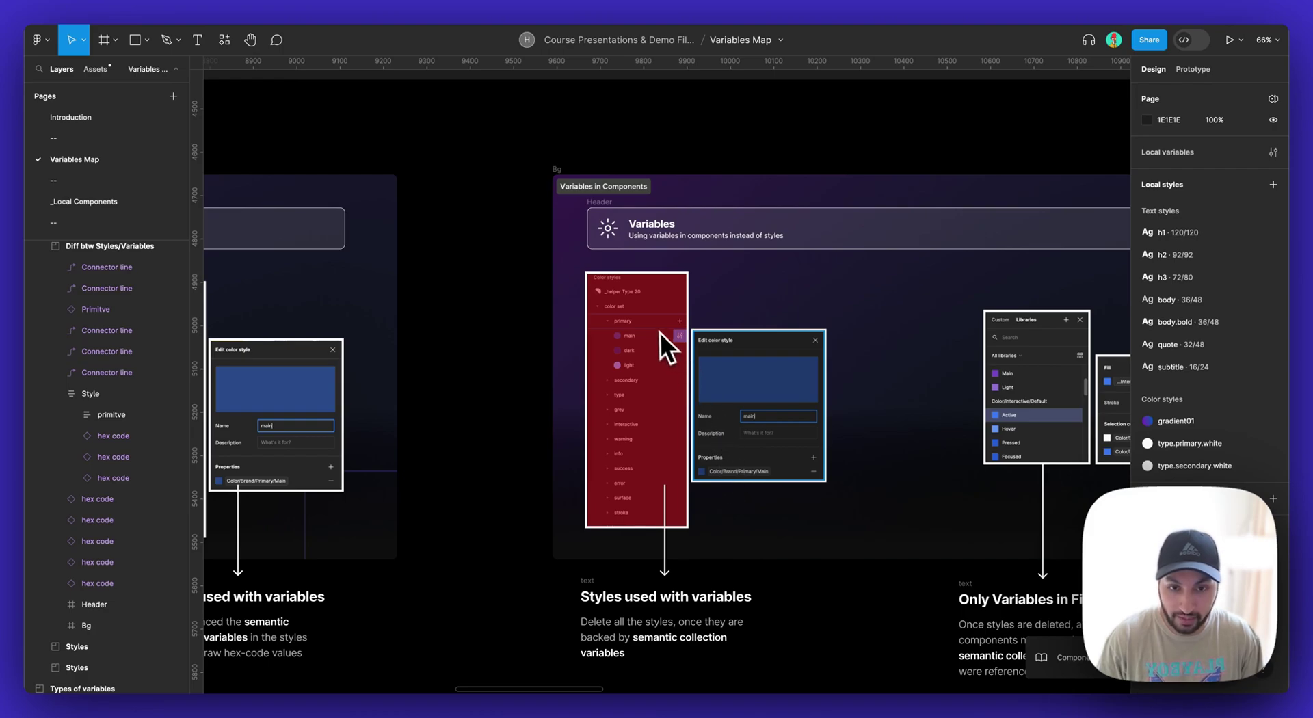
pyautogui.hscroll(3, 844, 520)
pyautogui.scroll(-1, 844, 520)
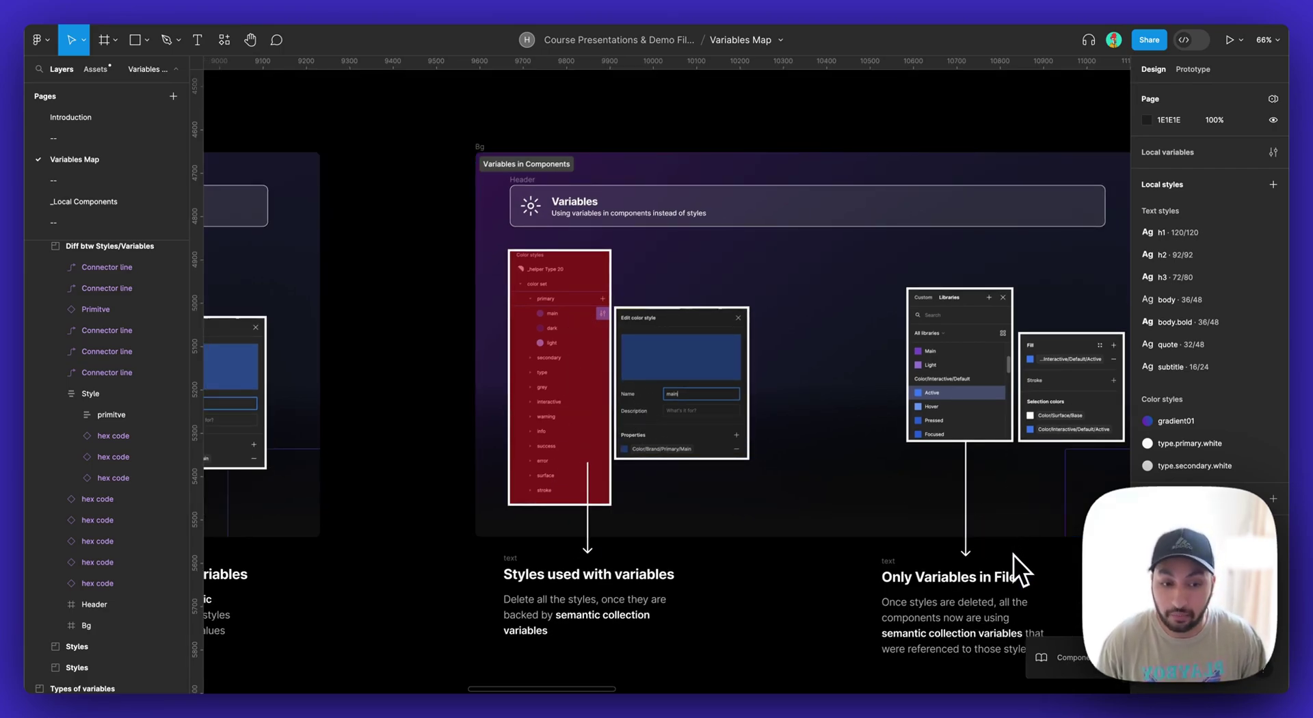
pyautogui.hscroll(3, 1012, 555)
pyautogui.scroll(-2, 1011, 555)
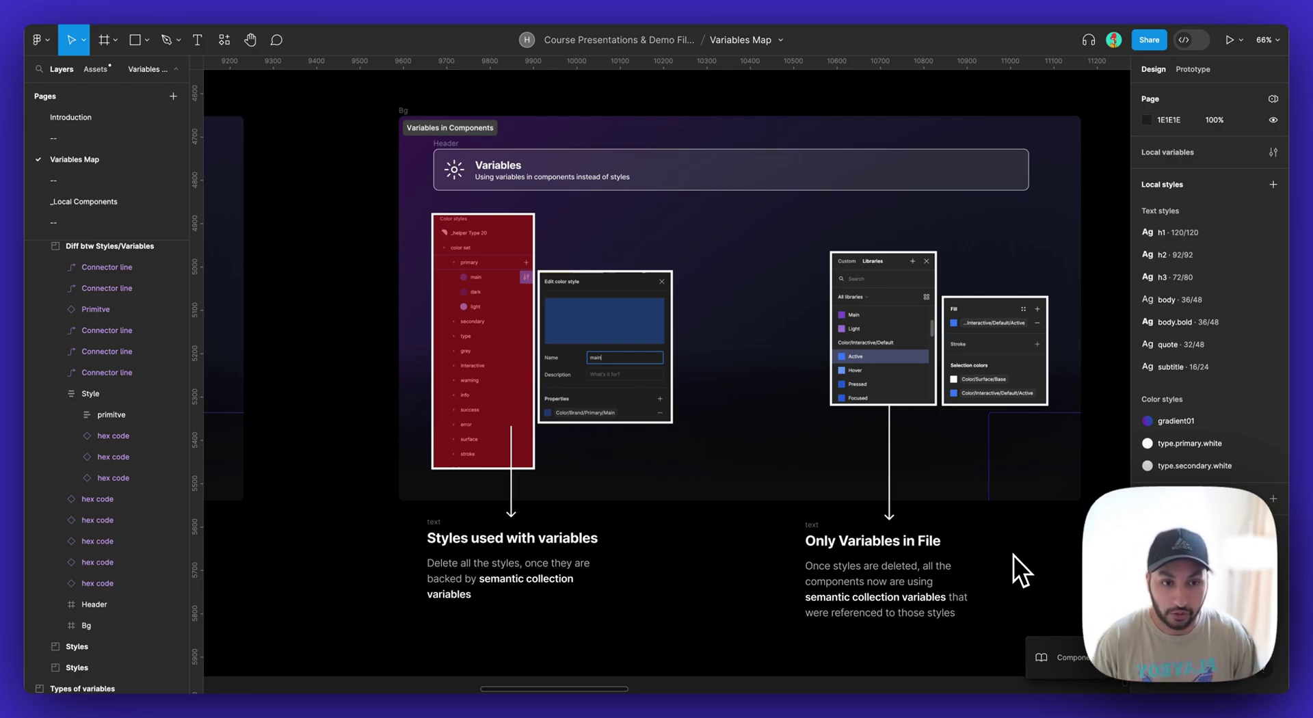
pyautogui.hscroll(1, 882, 331)
pyautogui.hscroll(2, 875, 322)
pyautogui.scroll(-1, 875, 322)
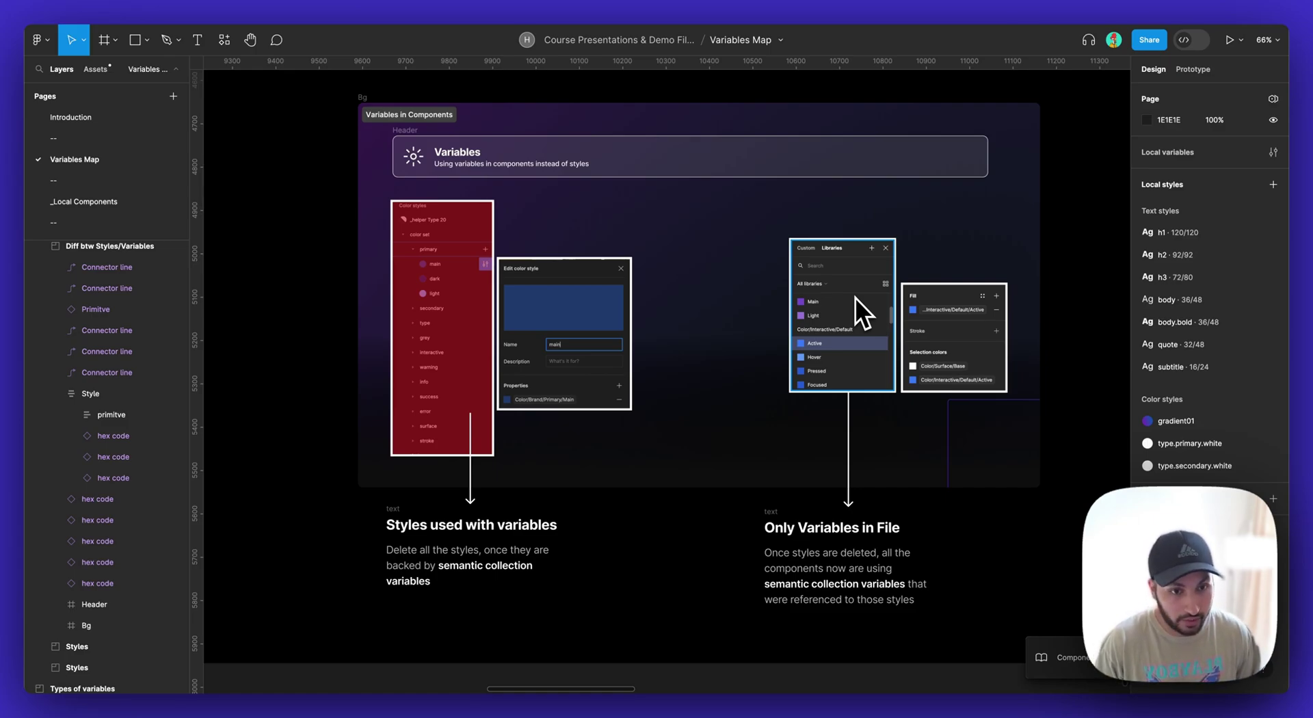
pyautogui.hscroll(3, 854, 297)
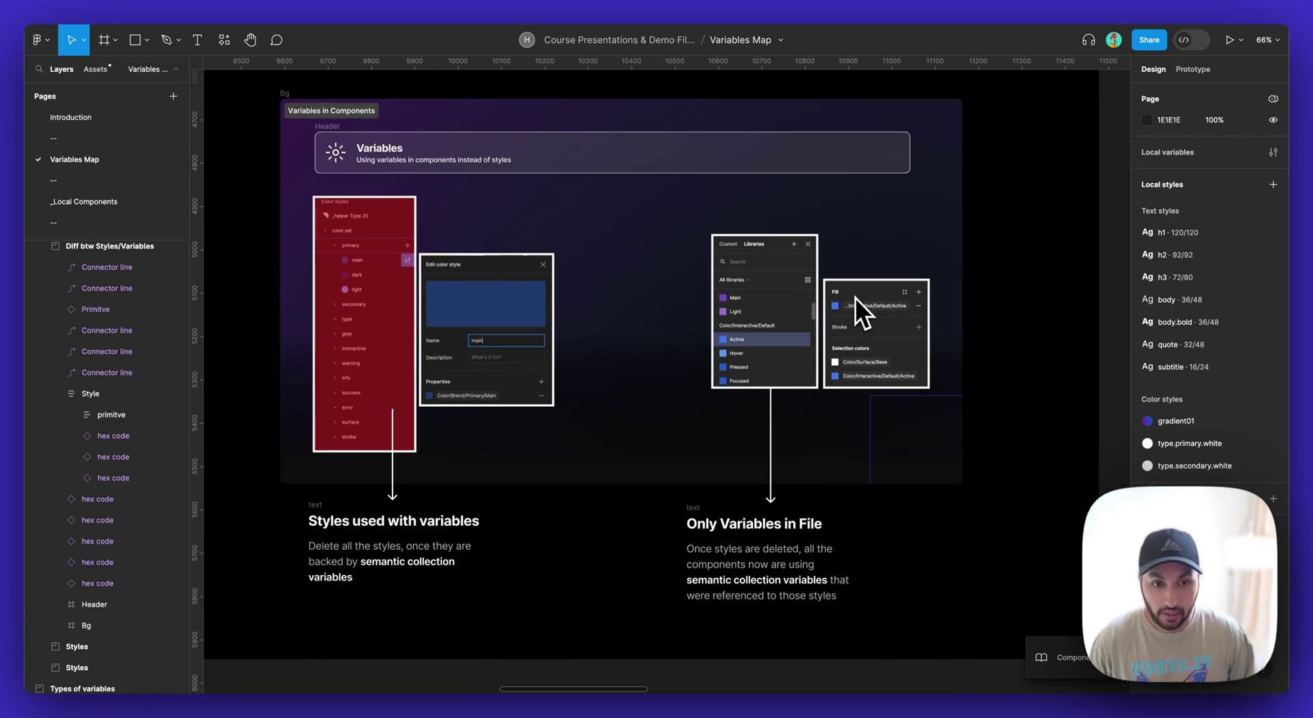
pyautogui.scroll(-4, 855, 297)
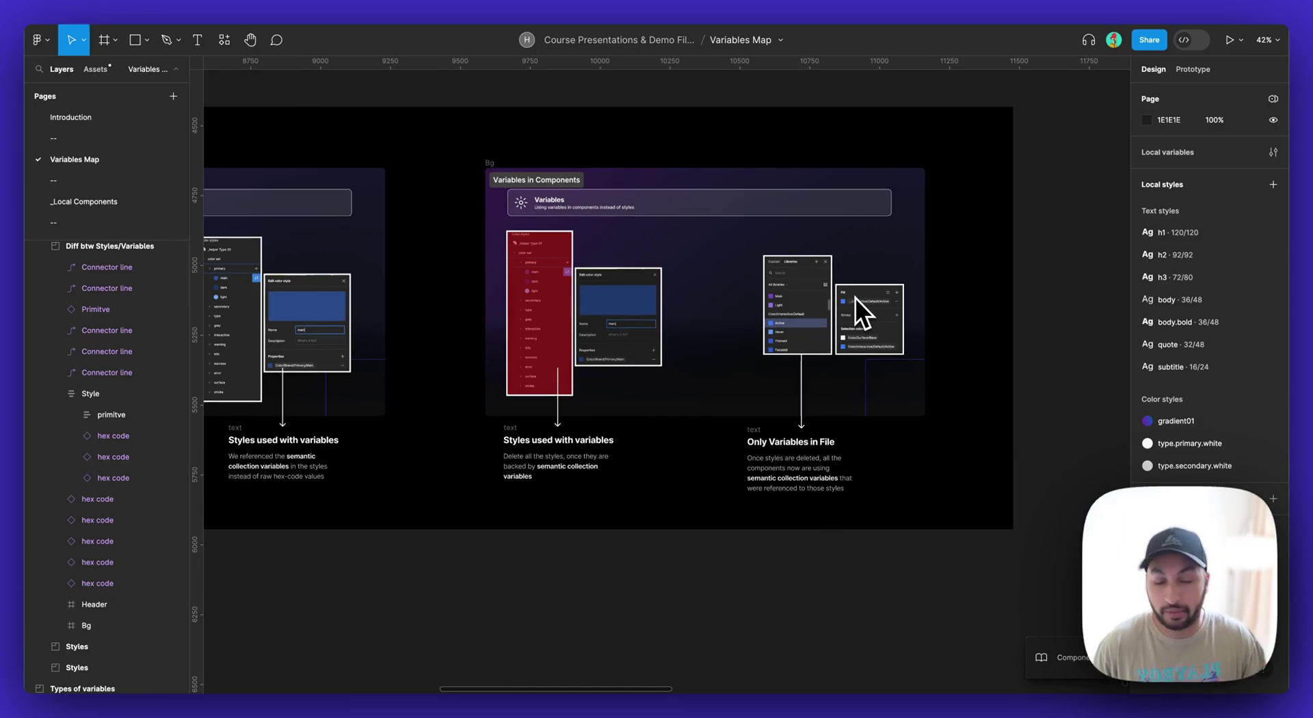
pyautogui.scroll(-3, 855, 298)
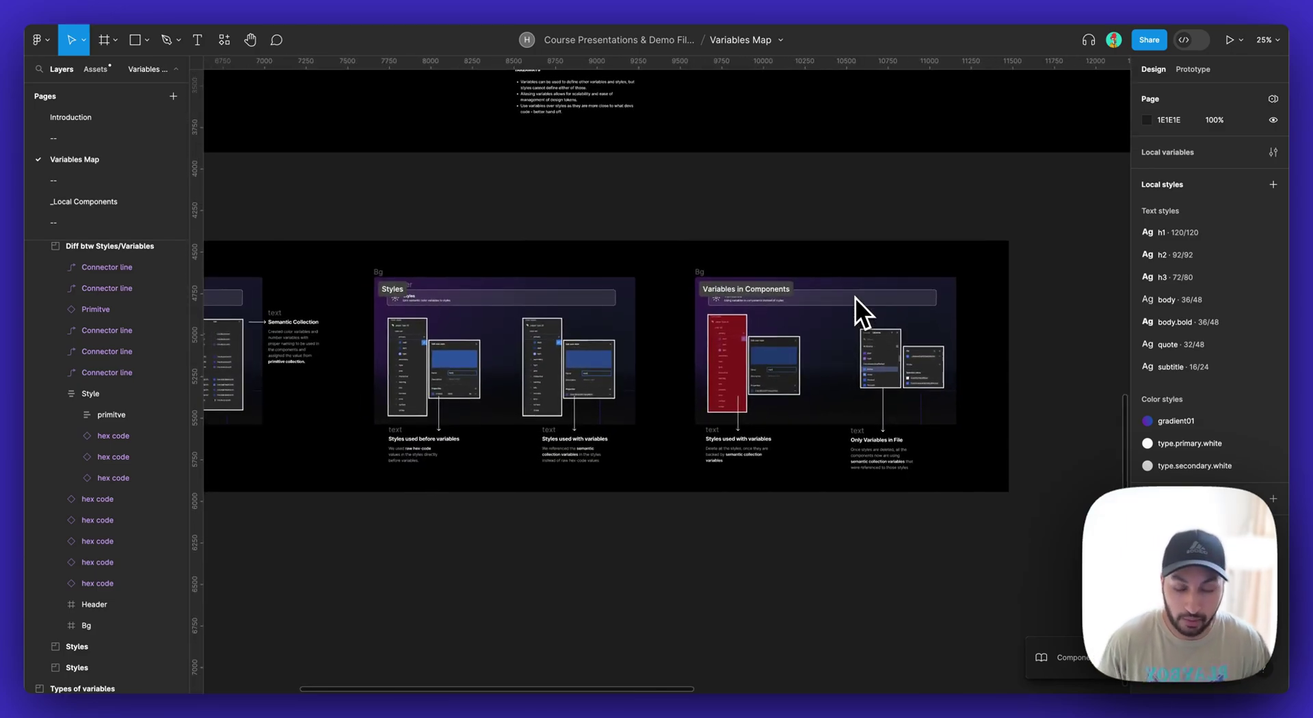